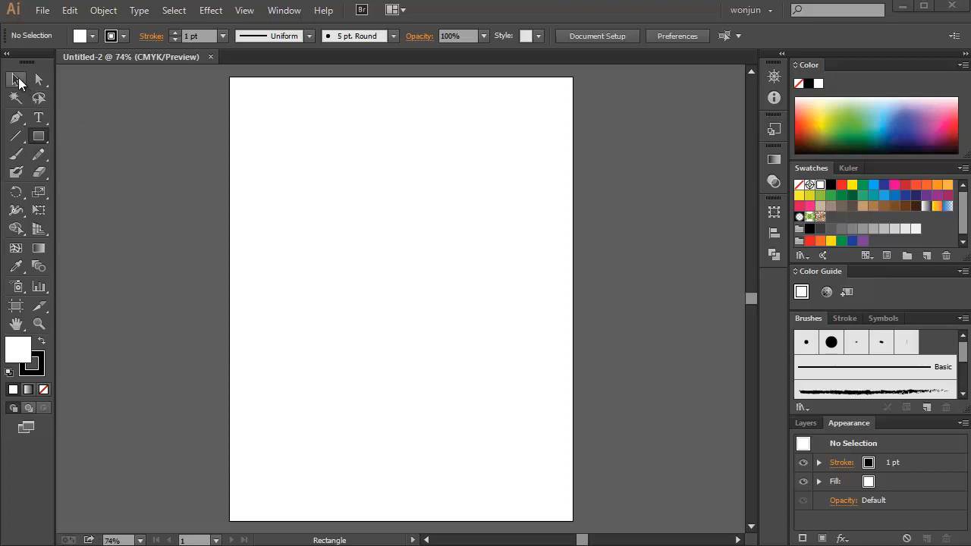
pyautogui.click(16, 79)
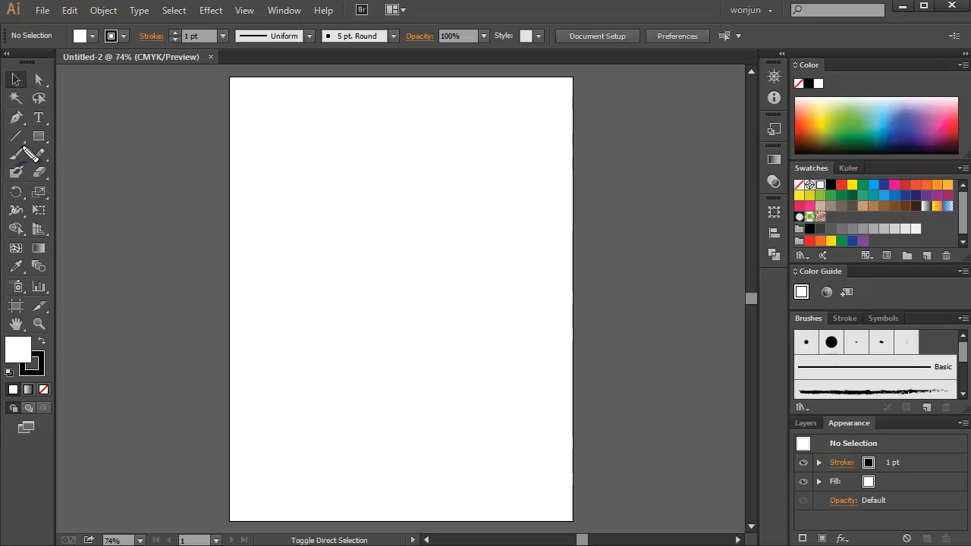
pyautogui.moveTo(21, 151)
pyautogui.mouseDown()
pyautogui.moveTo(68, 124)
pyautogui.moveTo(31, 152)
pyautogui.moveTo(61, 165)
pyautogui.mouseUp()
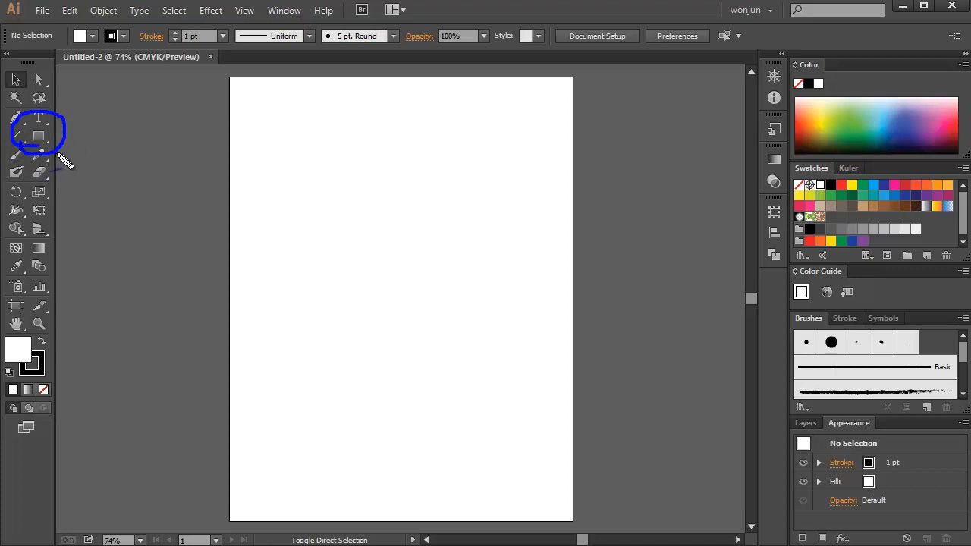
pyautogui.press('Escape')
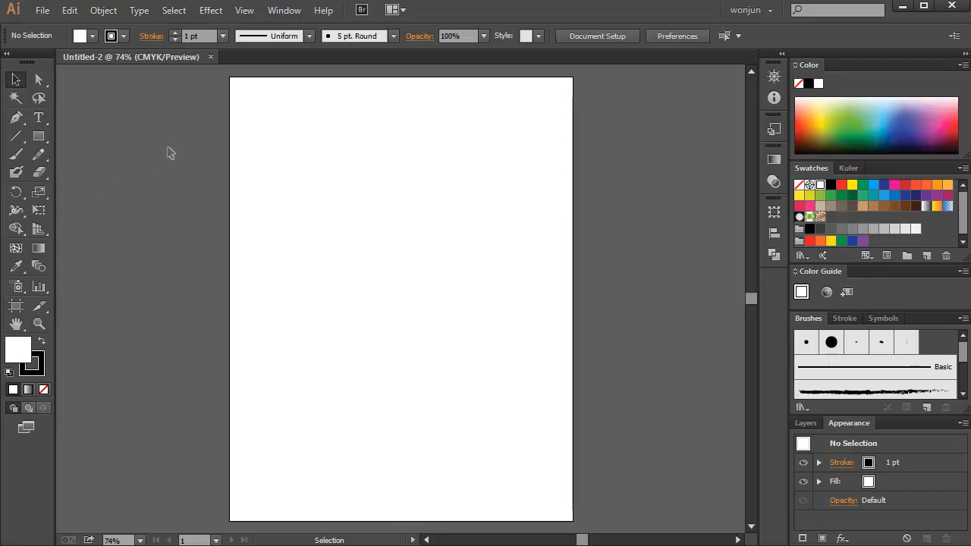
pyautogui.press('m')
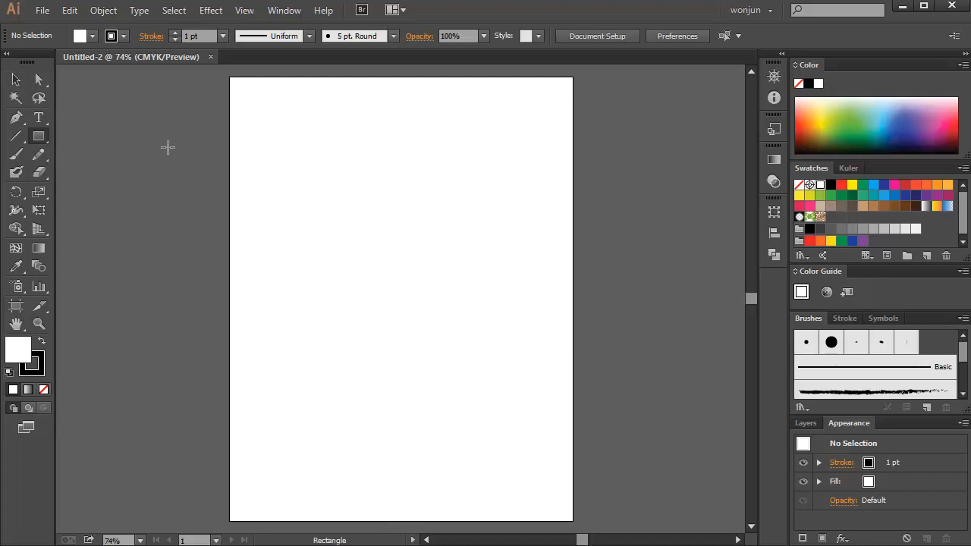
pyautogui.moveTo(65, 157)
pyautogui.mouseDown()
pyautogui.moveTo(24, 157)
pyautogui.moveTo(23, 116)
pyautogui.moveTo(58, 116)
pyautogui.moveTo(59, 154)
pyautogui.mouseUp()
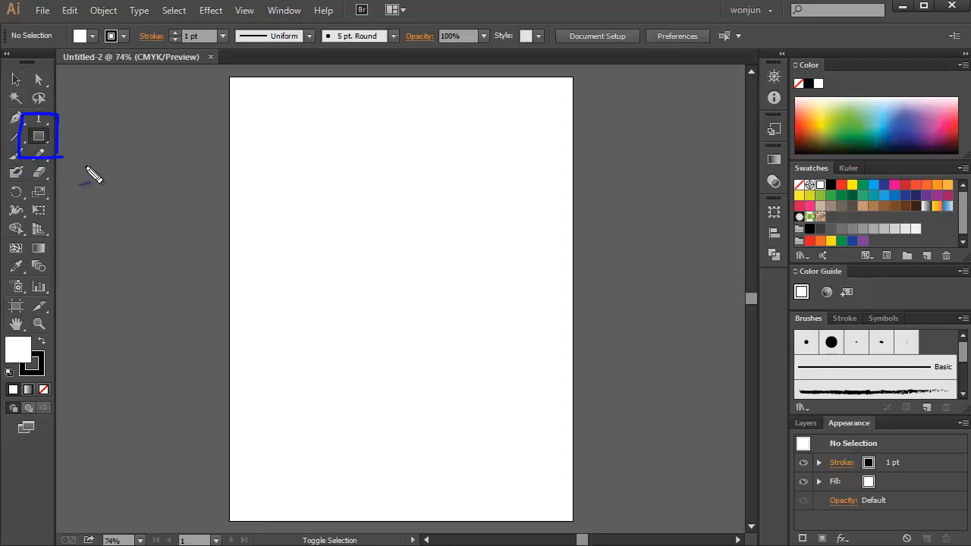
pyautogui.moveTo(49, 147)
pyautogui.mouseDown()
pyautogui.moveTo(45, 132)
pyautogui.moveTo(34, 136)
pyautogui.moveTo(51, 150)
pyautogui.mouseUp()
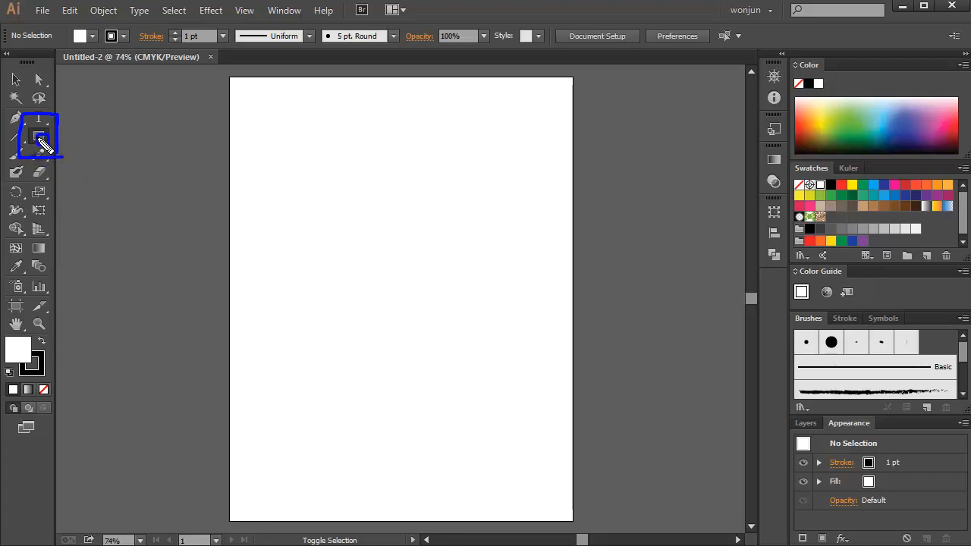
pyautogui.moveTo(124, 152); pyautogui.dragTo(132, 151)
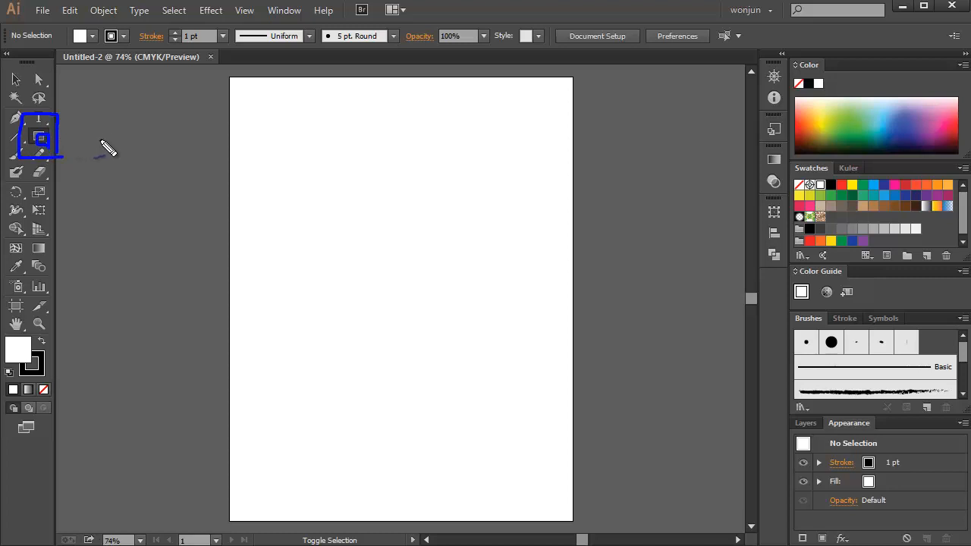
pyautogui.moveTo(25, 96); pyautogui.dragTo(27, 88)
pyautogui.moveTo(16, 75); pyautogui.dragTo(11, 65)
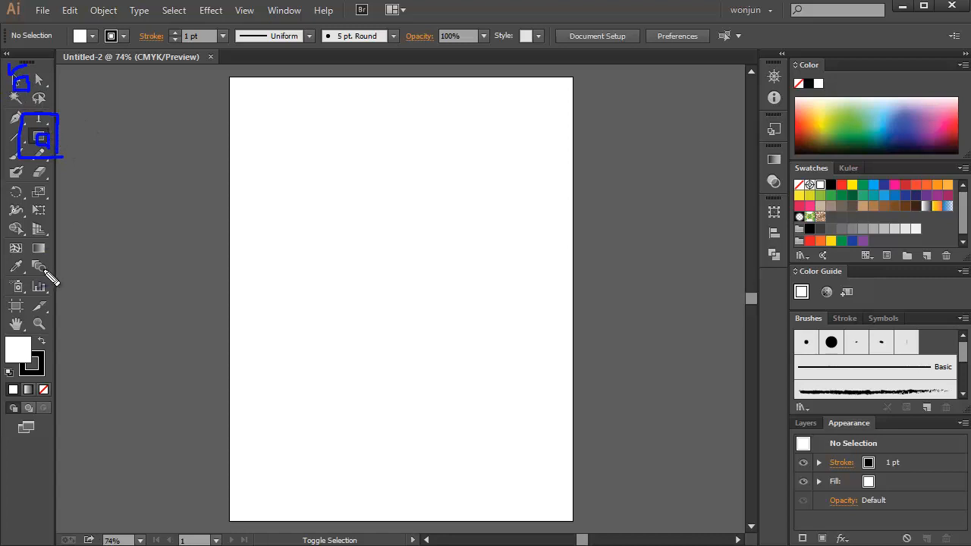
pyautogui.moveTo(53, 244)
pyautogui.mouseDown()
pyautogui.moveTo(69, 230)
pyautogui.moveTo(45, 247)
pyautogui.mouseUp()
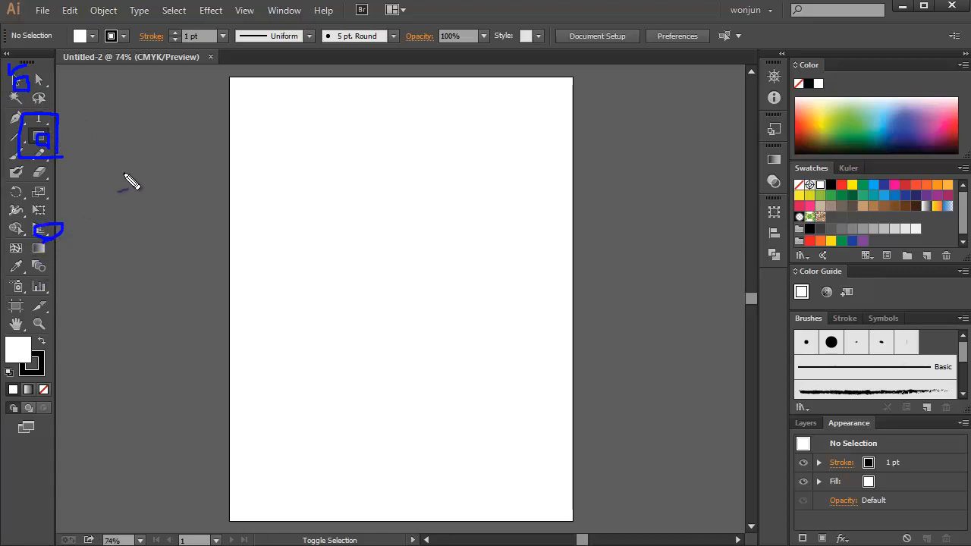
pyautogui.press('Escape')
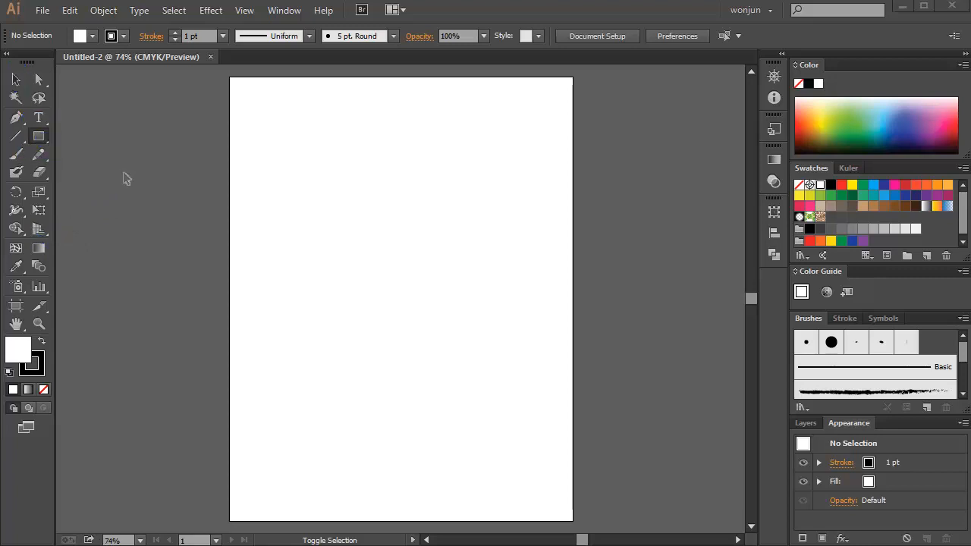
# - Activate the Ellipse tool and detach the shape tools as a floating palette over the artboard's upper-left corner
pyautogui.click(37, 139)
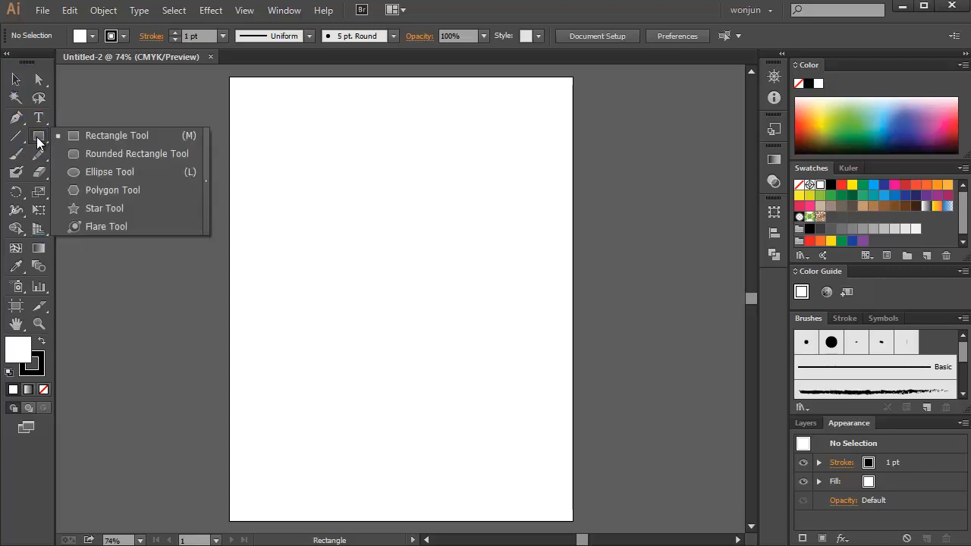
pyautogui.click(120, 174)
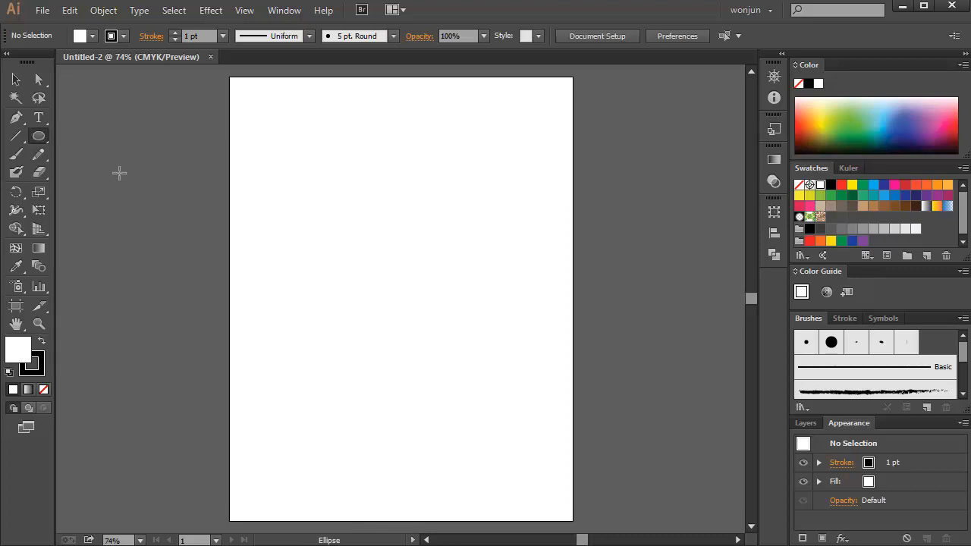
pyautogui.click(41, 142)
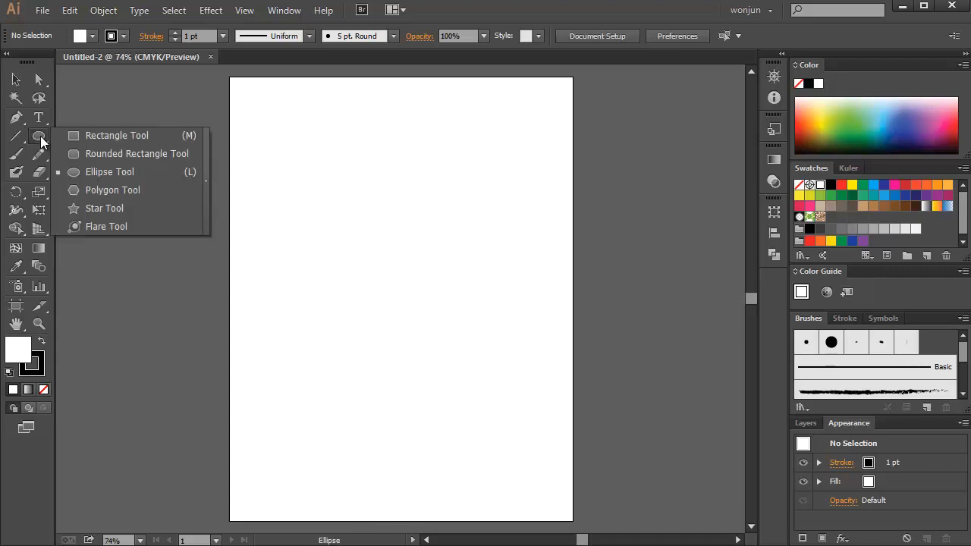
pyautogui.click(206, 180)
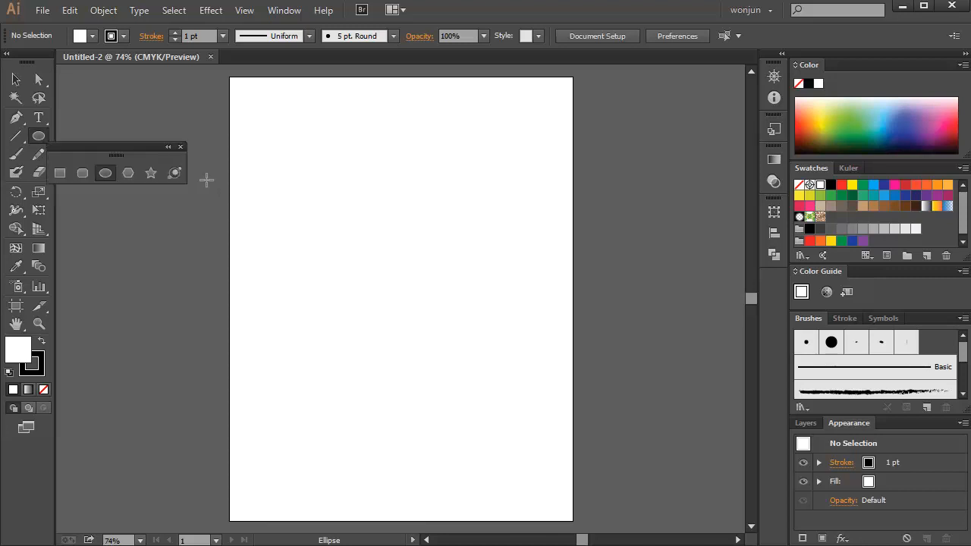
pyautogui.moveTo(96, 146); pyautogui.dragTo(148, 90)
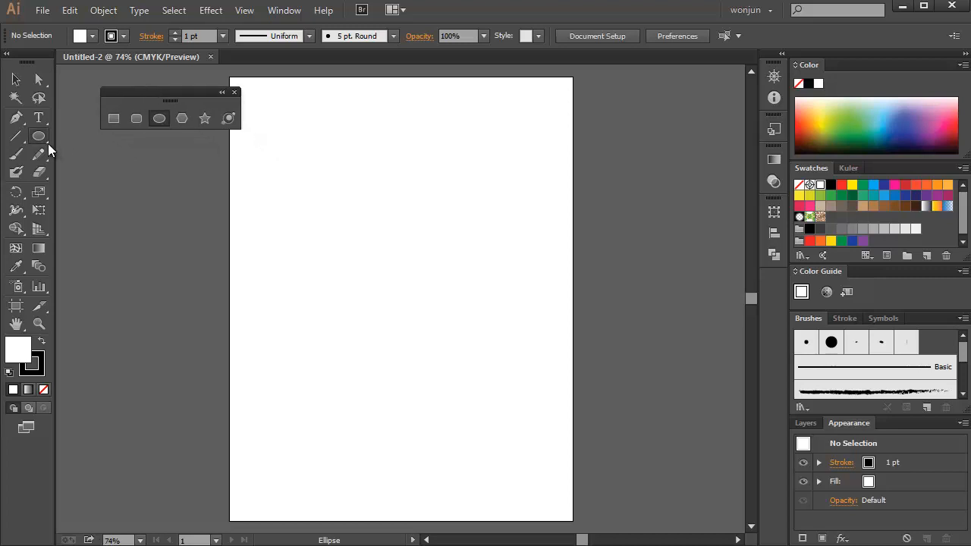
# - Close the floating shape tools palette
pyautogui.hotkey('ctrl', '2')
pyautogui.moveTo(97, 186); pyautogui.dragTo(106, 182)
pyautogui.moveTo(39, 136)
pyautogui.mouseDown()
pyautogui.moveTo(135, 146)
pyautogui.moveTo(130, 132)
pyautogui.moveTo(137, 149)
pyautogui.moveTo(153, 130)
pyautogui.moveTo(146, 150)
pyautogui.moveTo(216, 137)
pyautogui.mouseUp()
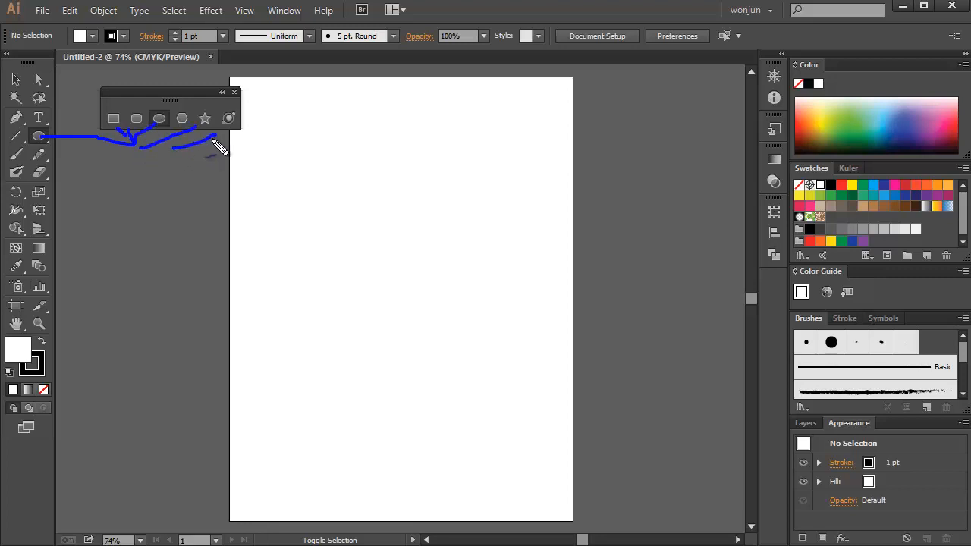
pyautogui.press('Escape')
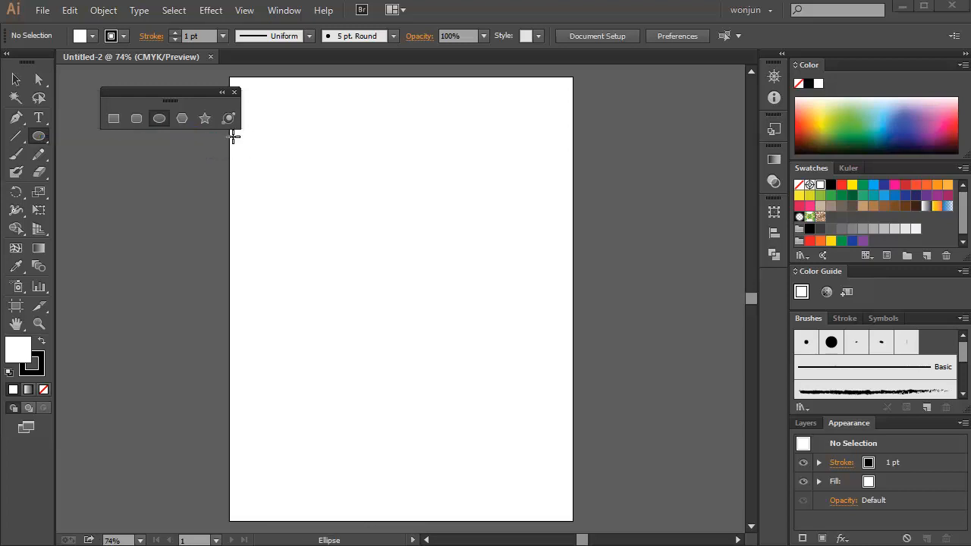
pyautogui.click(235, 91)
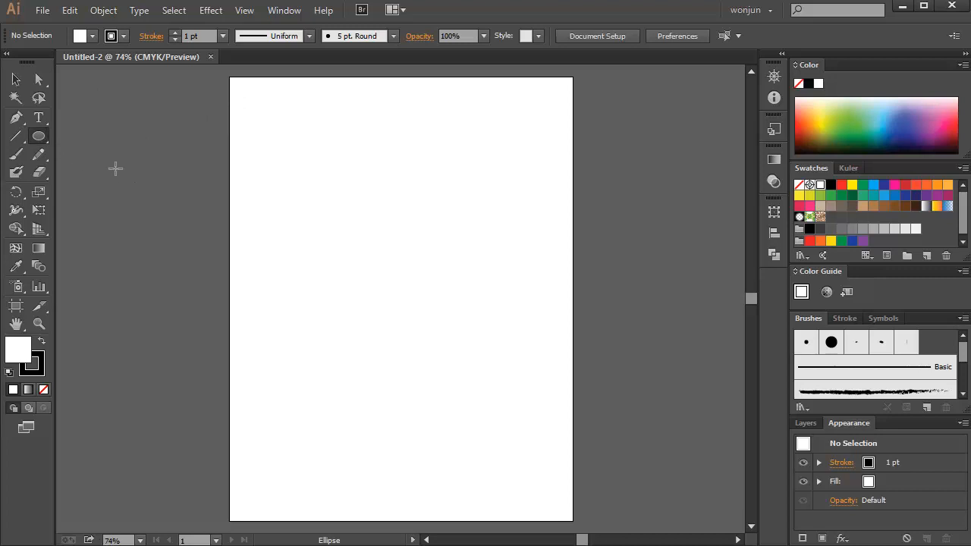
# - Draw a rectangle slightly wider than tall near the artboard's upper-left corner with the Rectangle tool, and deselect it
pyautogui.moveTo(39, 137); pyautogui.dragTo(92, 134)
pyautogui.moveTo(278, 121); pyautogui.dragTo(379, 195)
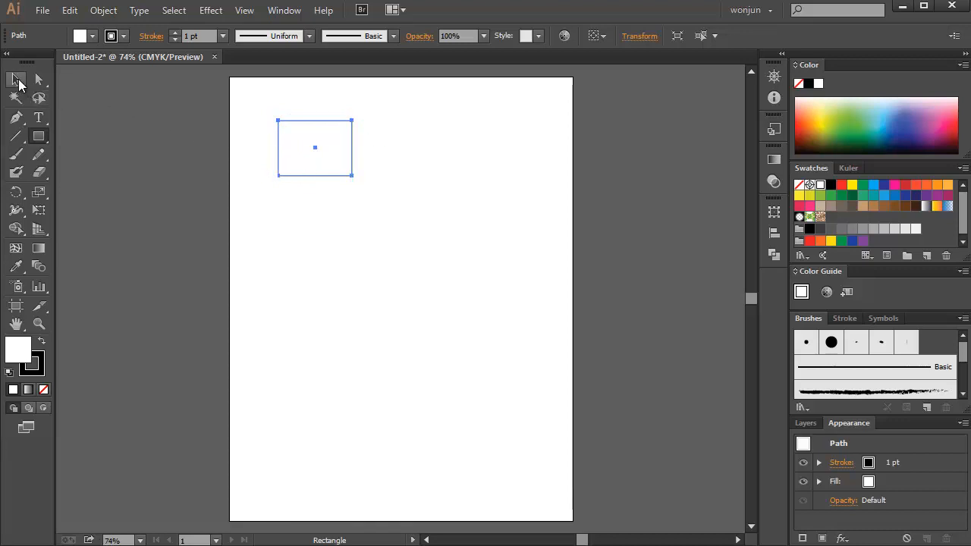
pyautogui.click(17, 80)
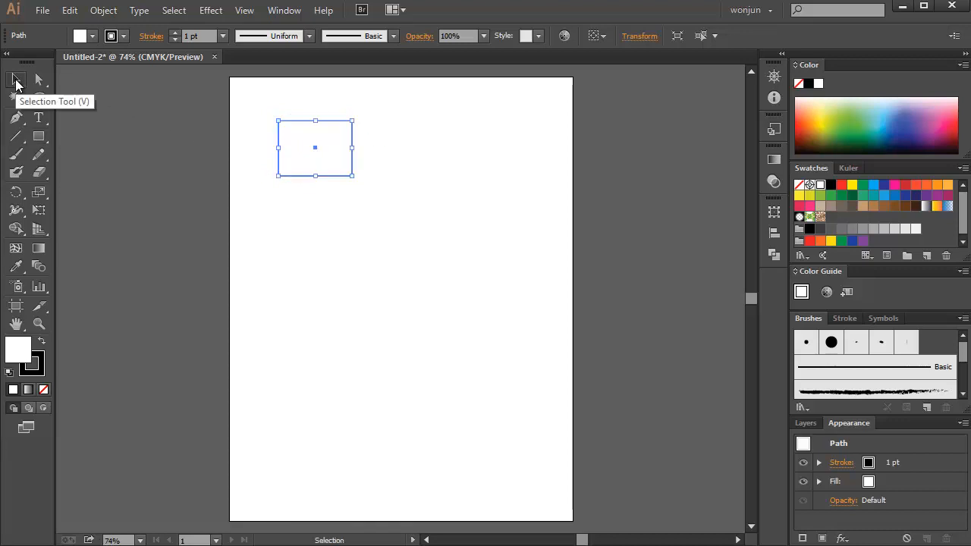
pyautogui.click(189, 201)
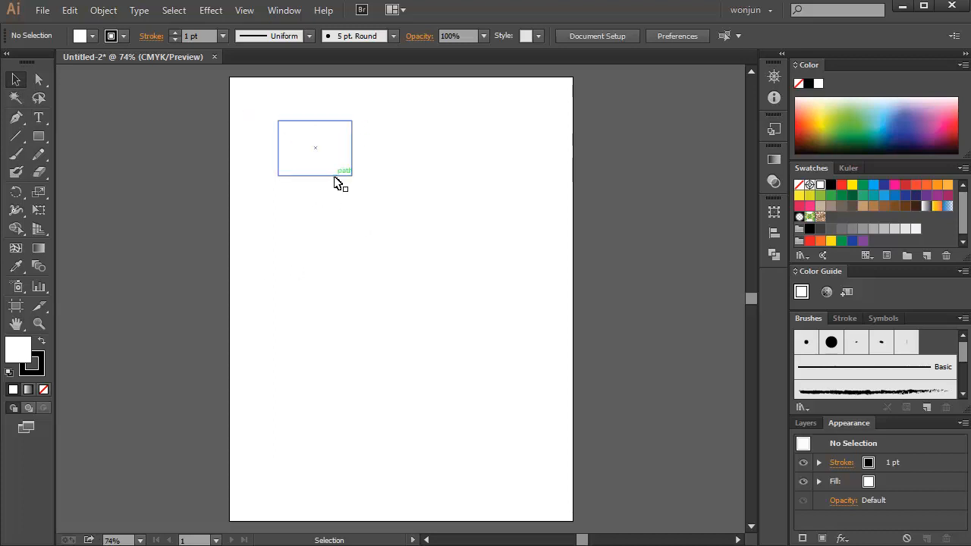
pyautogui.press('ctrl')
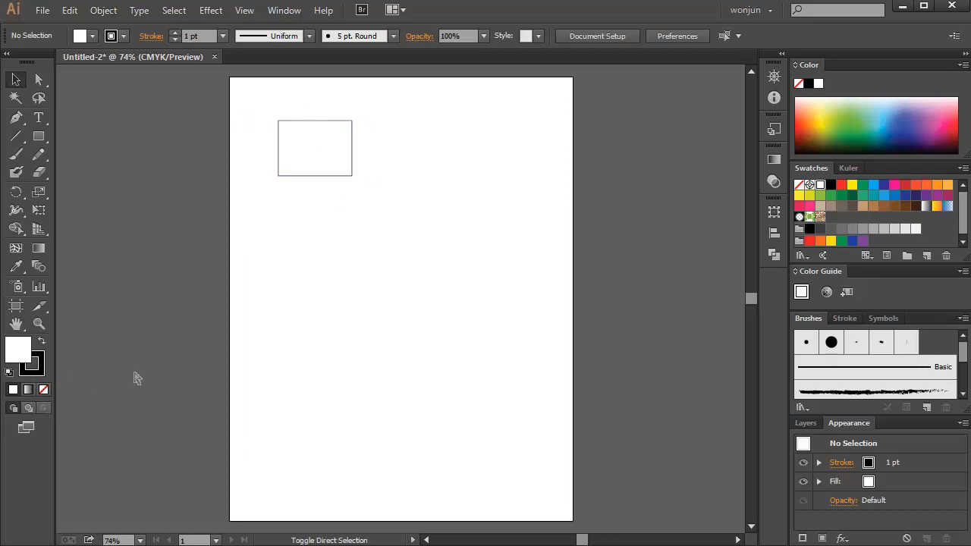
pyautogui.moveTo(75, 385)
pyautogui.mouseDown()
pyautogui.moveTo(23, 331)
pyautogui.moveTo(55, 321)
pyautogui.moveTo(75, 379)
pyautogui.mouseUp()
pyautogui.moveTo(19, 346); pyautogui.dragTo(161, 279)
pyautogui.moveTo(227, 257); pyautogui.dragTo(308, 145)
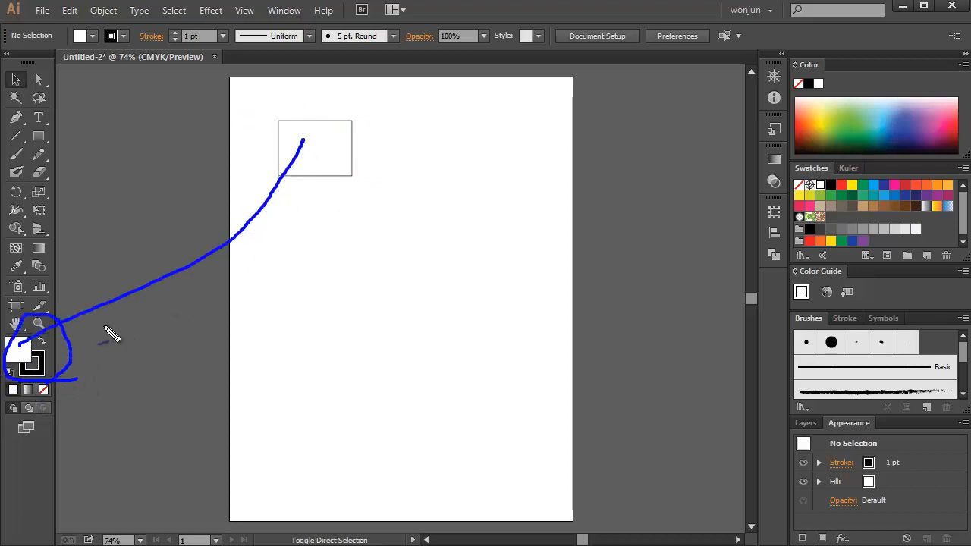
pyautogui.moveTo(42, 364)
pyautogui.mouseDown()
pyautogui.moveTo(149, 363)
pyautogui.moveTo(334, 222)
pyautogui.moveTo(340, 178)
pyautogui.mouseUp()
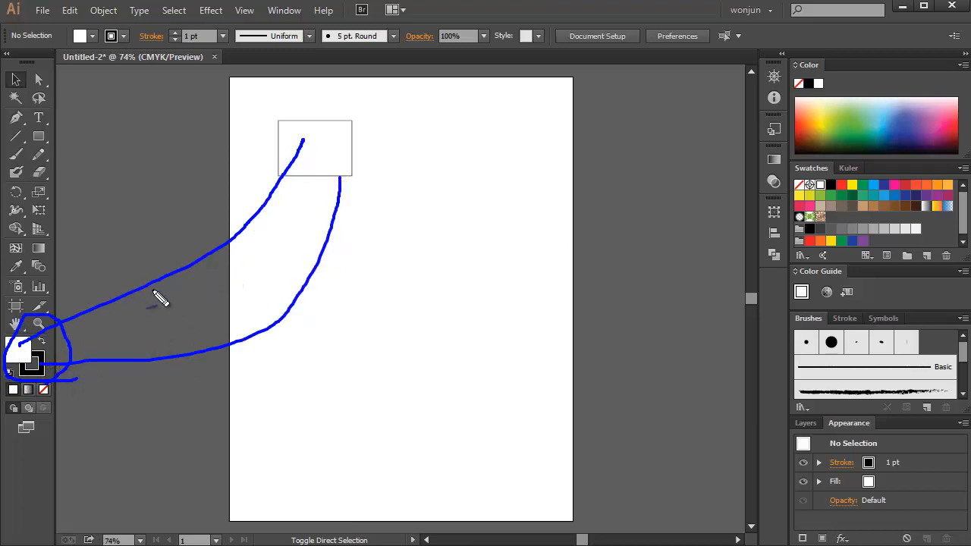
pyautogui.press('Escape')
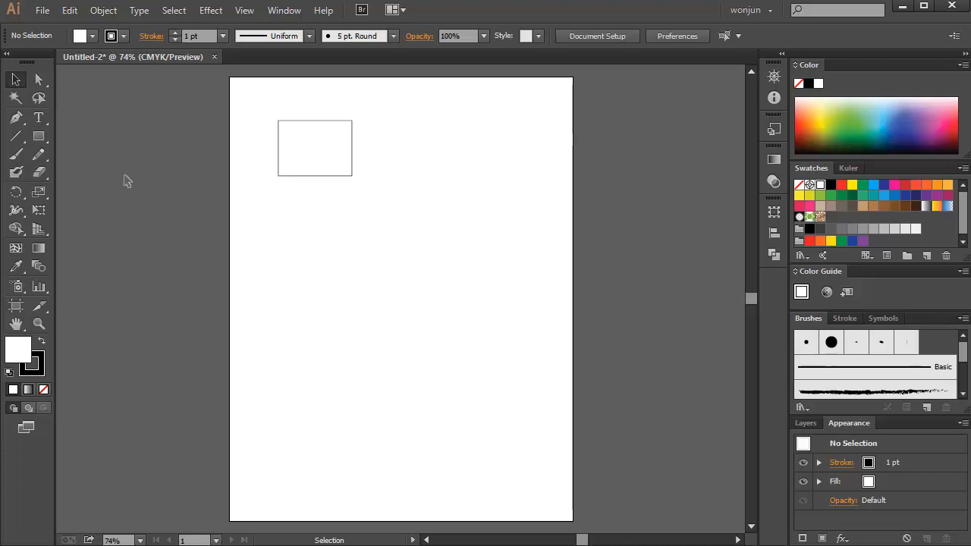
# - Draw a narrow upright rectangle and a small flat horizontal rectangle below the first rectangle
pyautogui.press('m')
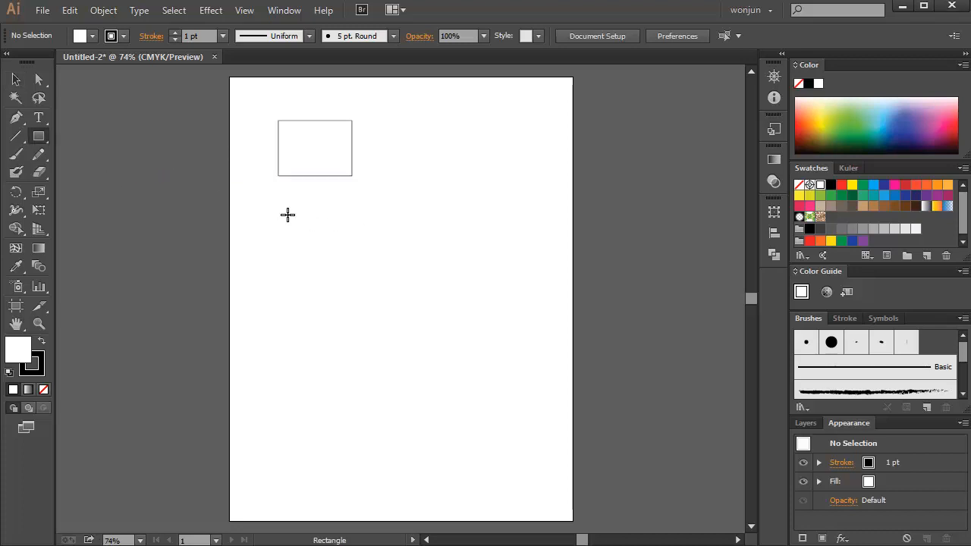
pyautogui.moveTo(285, 213); pyautogui.dragTo(303, 268)
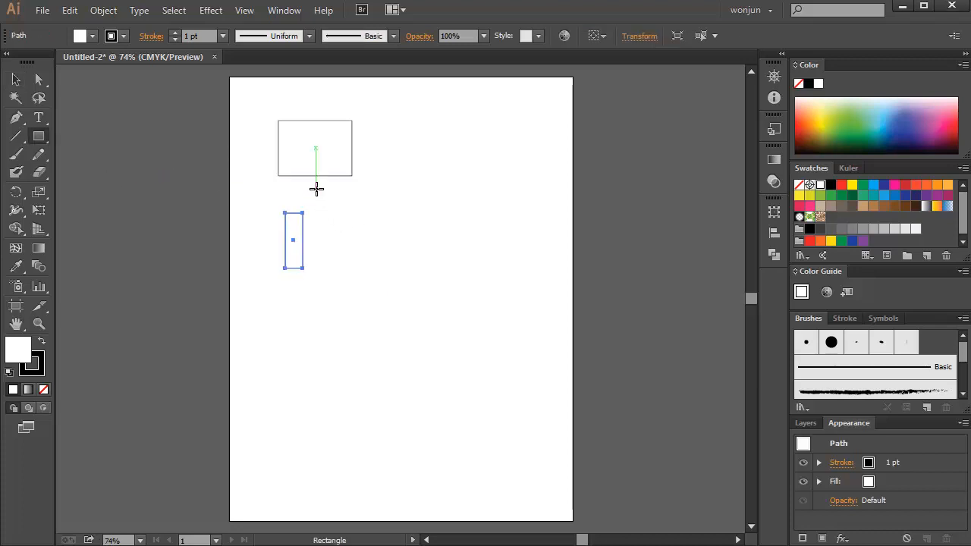
pyautogui.moveTo(315, 189); pyautogui.dragTo(365, 201)
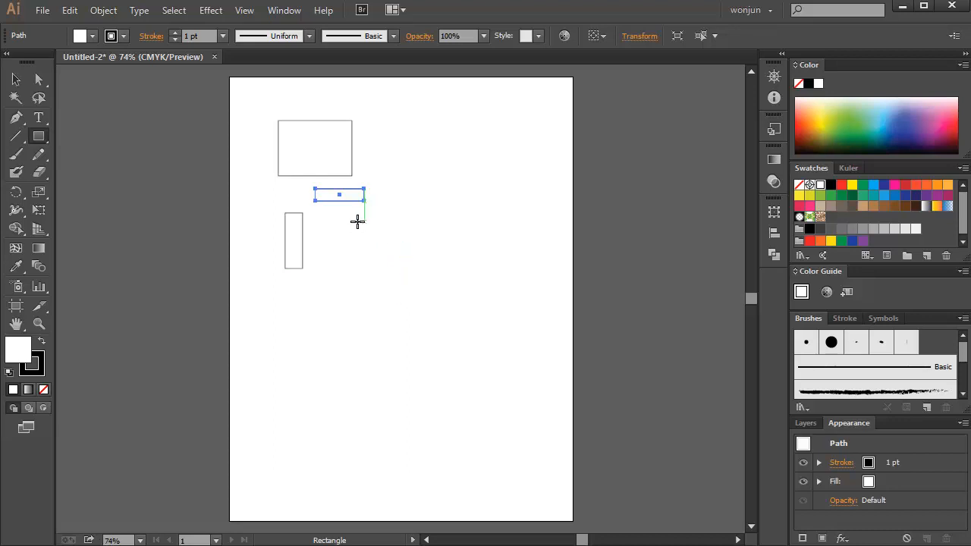
# - Draw a large rectangle constrained to a perfect square below the flat rectangle and beside the narrow upright one
pyautogui.moveTo(339, 223); pyautogui.dragTo(406, 251)
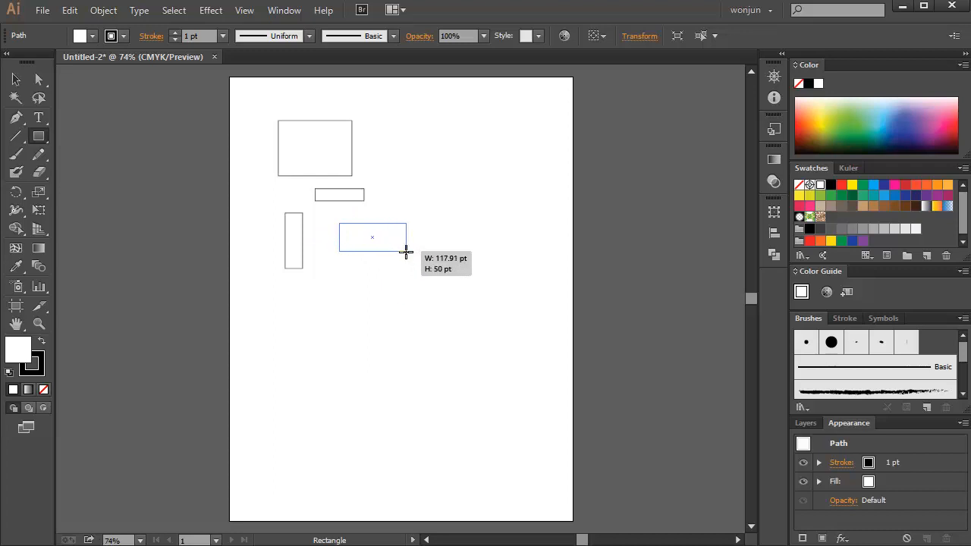
pyautogui.moveTo(406, 251); pyautogui.dragTo(439, 292)
pyautogui.press('shift')
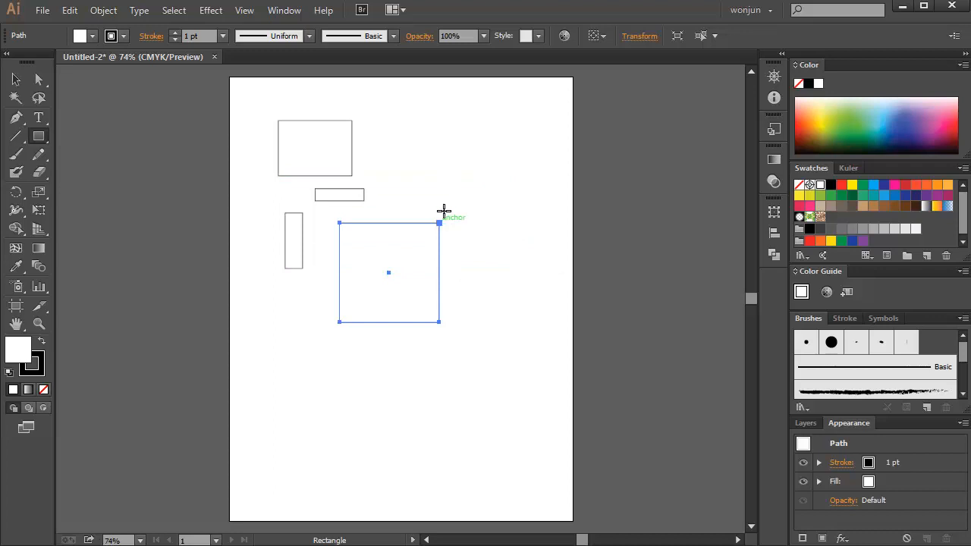
# - Draw a rectangle about 151 pt wide and 135 pt high to the right of the first rectangle
pyautogui.moveTo(387, 113); pyautogui.dragTo(474, 187)
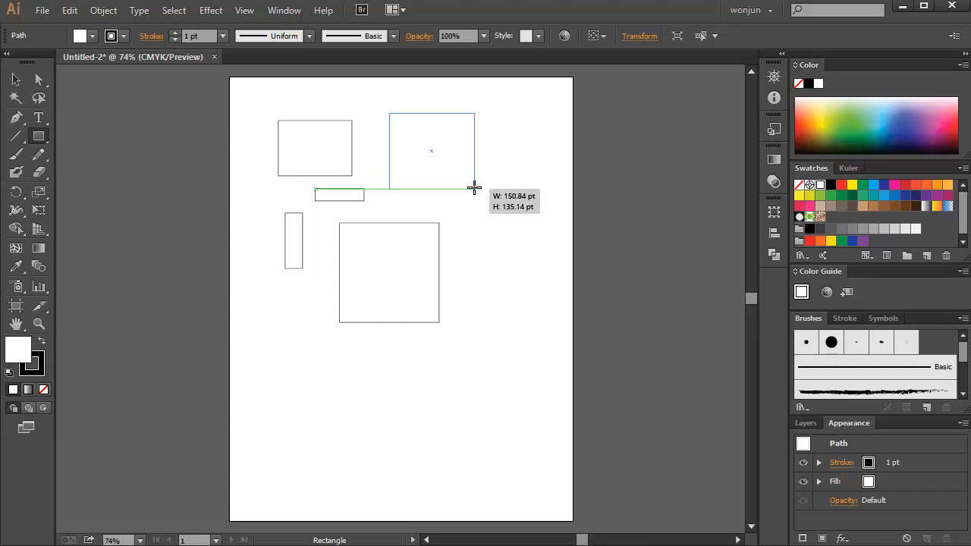
pyautogui.moveTo(474, 187); pyautogui.dragTo(474, 187)
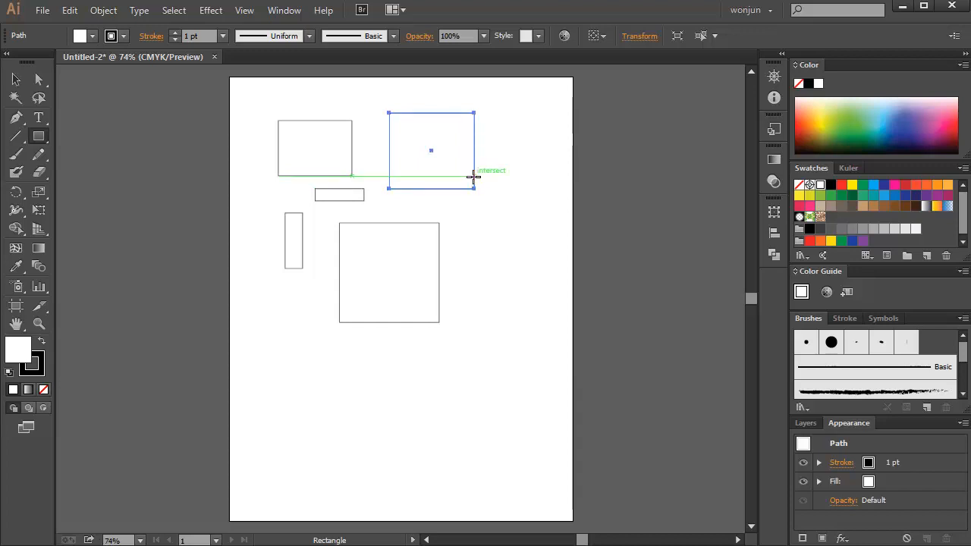
pyautogui.press('ctrl')
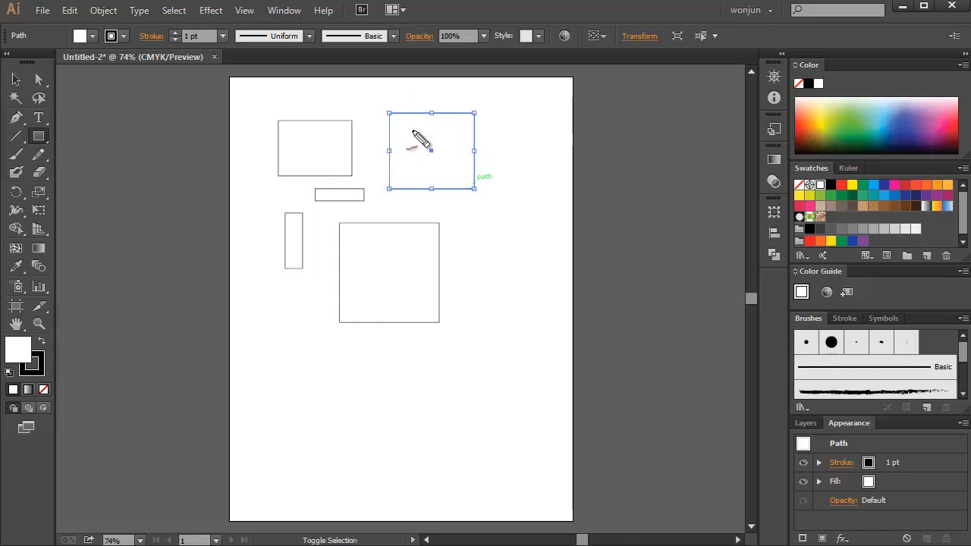
pyautogui.moveTo(376, 131)
pyautogui.mouseDown()
pyautogui.moveTo(395, 101)
pyautogui.moveTo(416, 130)
pyautogui.mouseUp()
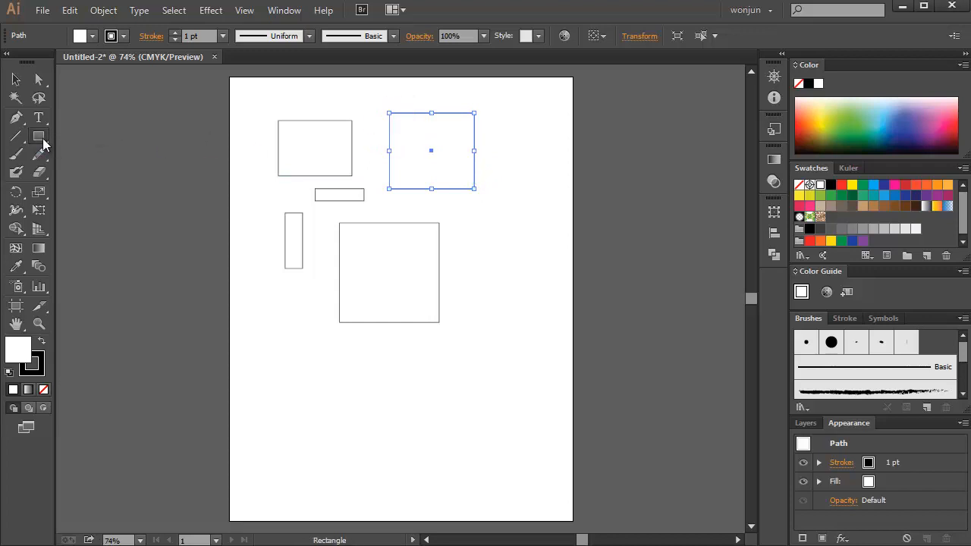
# - Draw an ellipse outward from the centre of the upper-right rectangle so it fits exactly within the rectangle's edges
pyautogui.moveTo(42, 138); pyautogui.dragTo(118, 174)
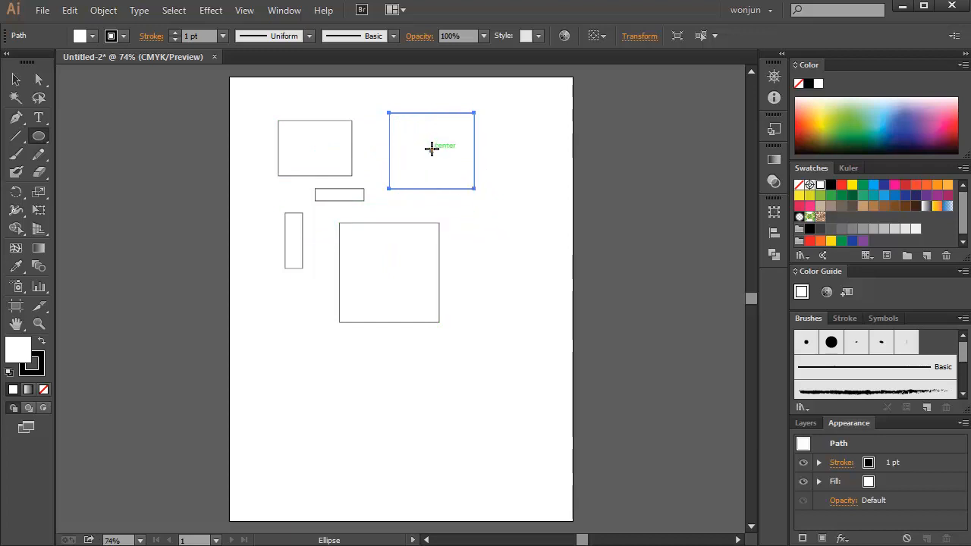
pyautogui.moveTo(432, 152); pyautogui.dragTo(497, 212)
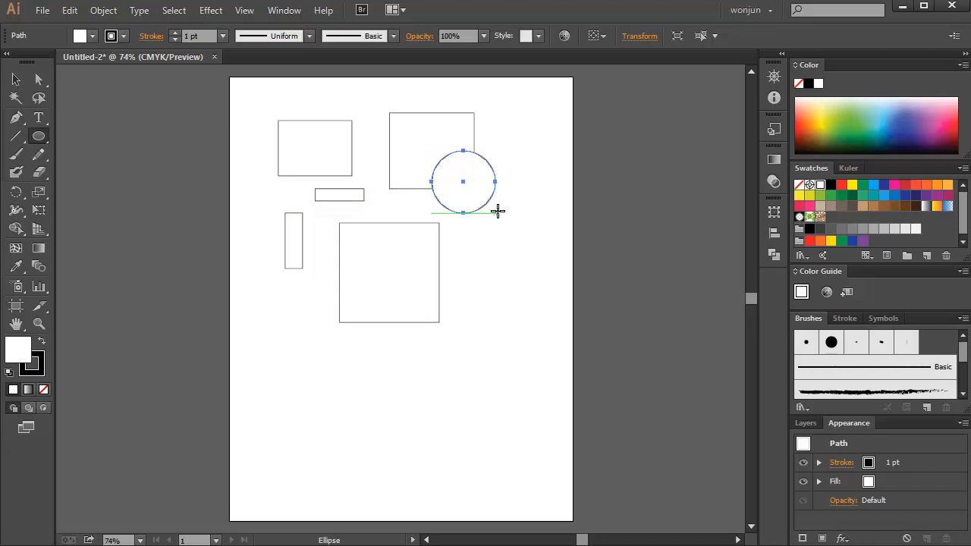
pyautogui.hotkey('ctrl', 'z')
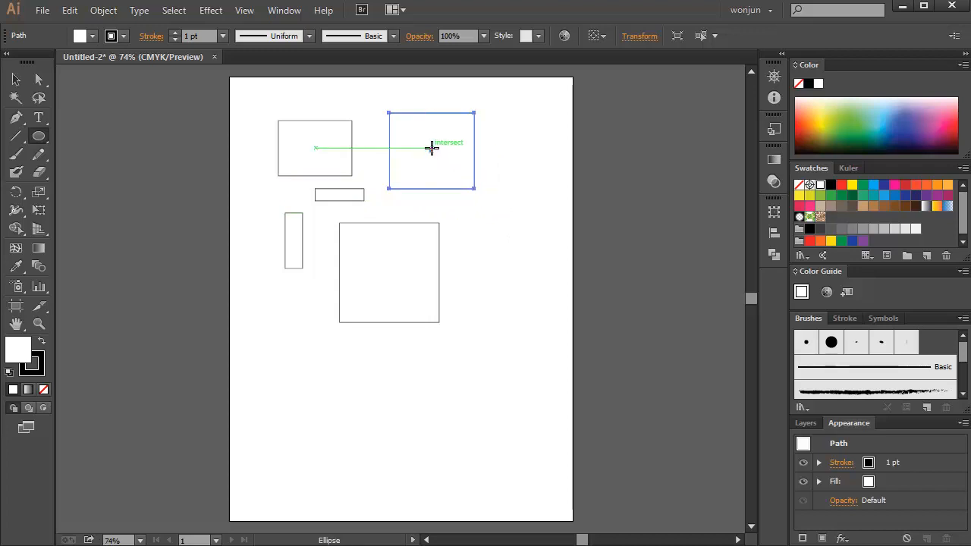
pyautogui.moveTo(431, 152); pyautogui.dragTo(475, 191)
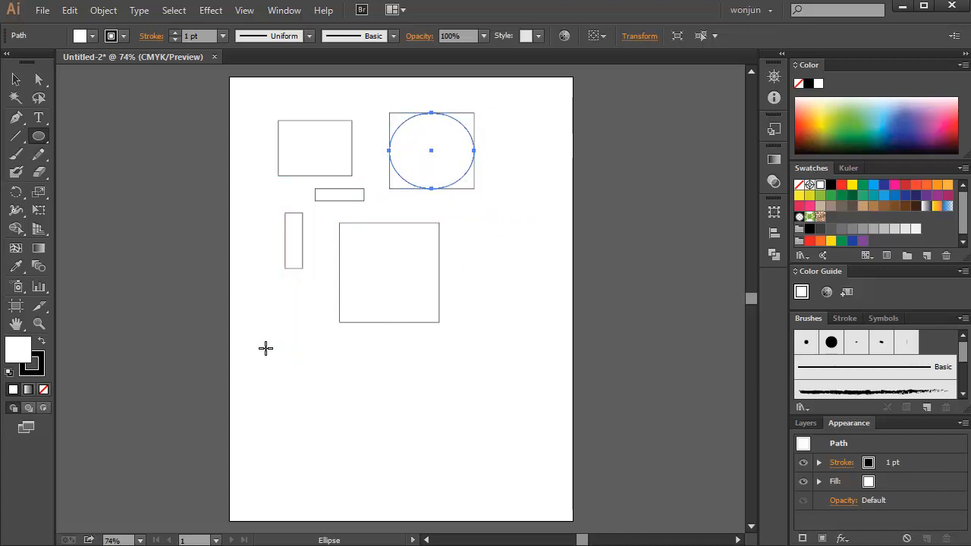
# - Draw a small, slightly flattened ellipse below the narrow upright rectangle and a larger perfect circle below the big square
pyautogui.moveTo(263, 349)
pyautogui.mouseDown()
pyautogui.moveTo(347, 372)
pyautogui.moveTo(356, 394)
pyautogui.moveTo(342, 451)
pyautogui.moveTo(305, 453)
pyautogui.moveTo(332, 450)
pyautogui.moveTo(351, 401)
pyautogui.moveTo(316, 393)
pyautogui.mouseUp()
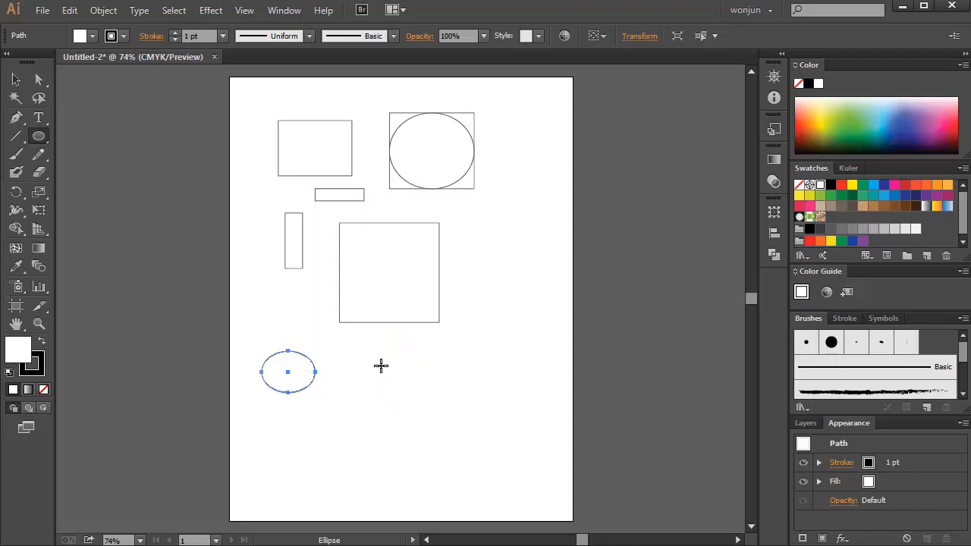
pyautogui.moveTo(367, 361); pyautogui.dragTo(451, 418)
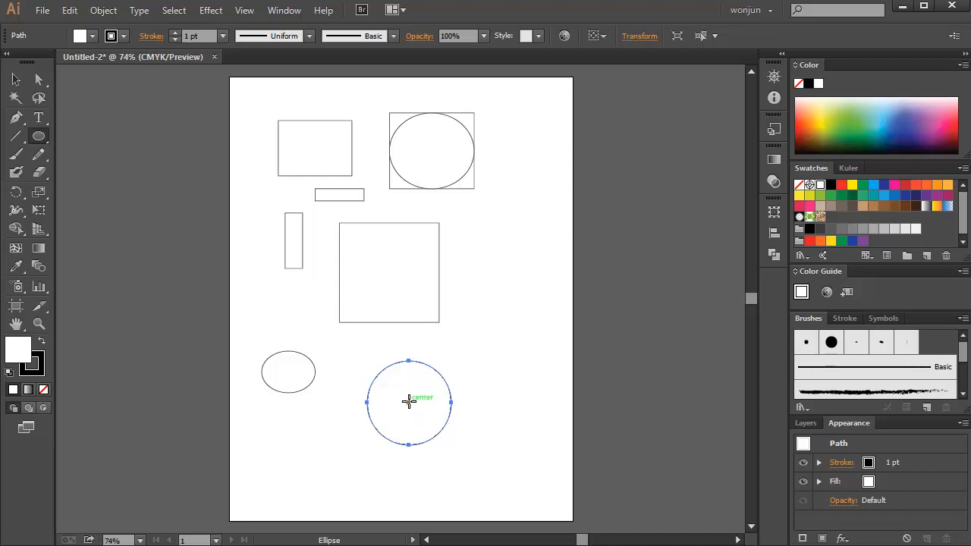
# - Draw a smaller concentric circle from the centre of the perfect circle, and deselect it
pyautogui.moveTo(409, 402)
pyautogui.mouseDown()
pyautogui.moveTo(468, 440)
pyautogui.moveTo(440, 416)
pyautogui.mouseUp()
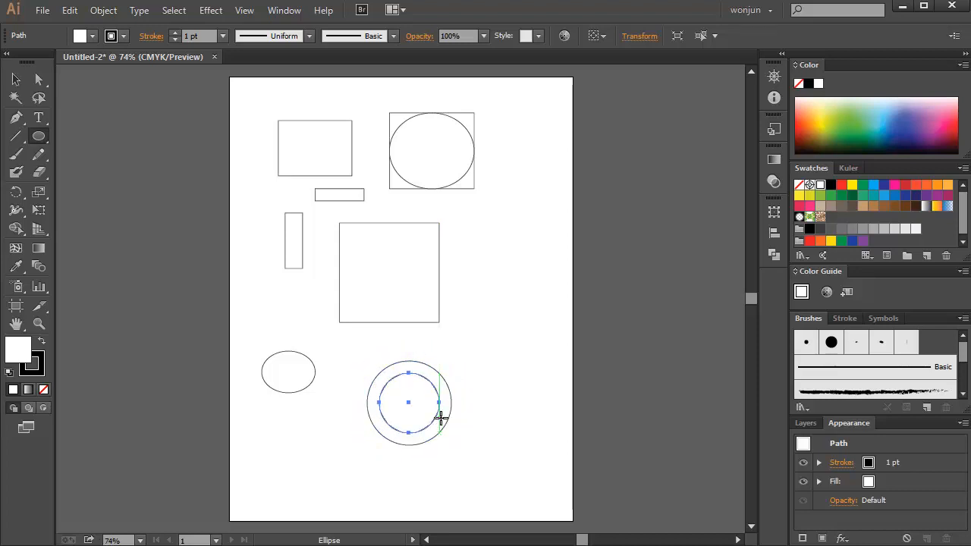
pyautogui.click(15, 79)
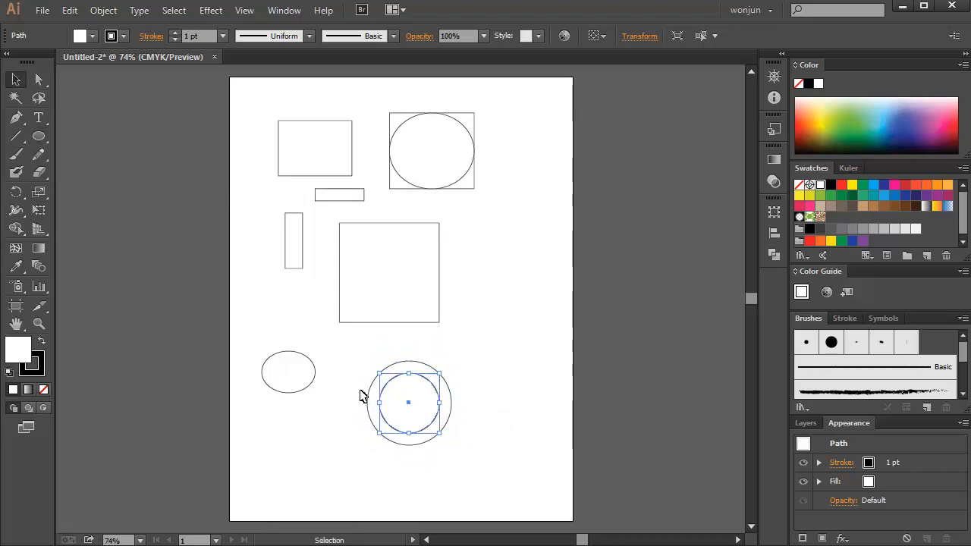
pyautogui.click(500, 449)
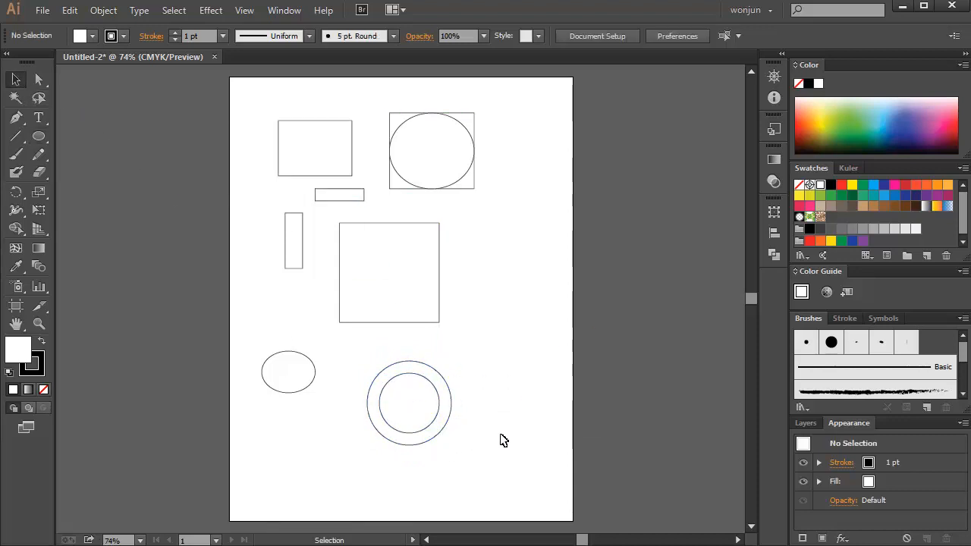
# - Draw a wide rounded rectangle to the right of the big square with the Rounded Rectangle tool
pyautogui.click(38, 137)
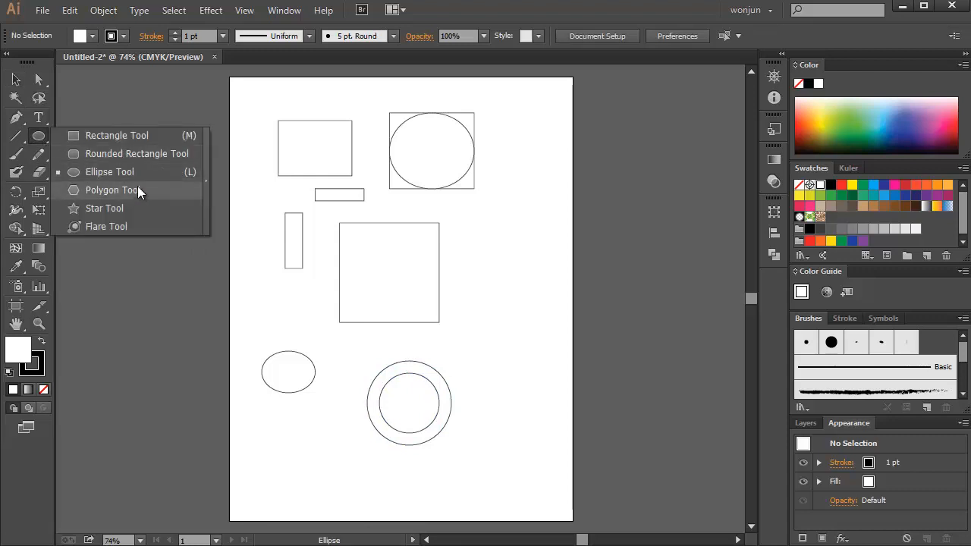
pyautogui.click(142, 160)
pyautogui.moveTo(461, 230); pyautogui.dragTo(540, 289)
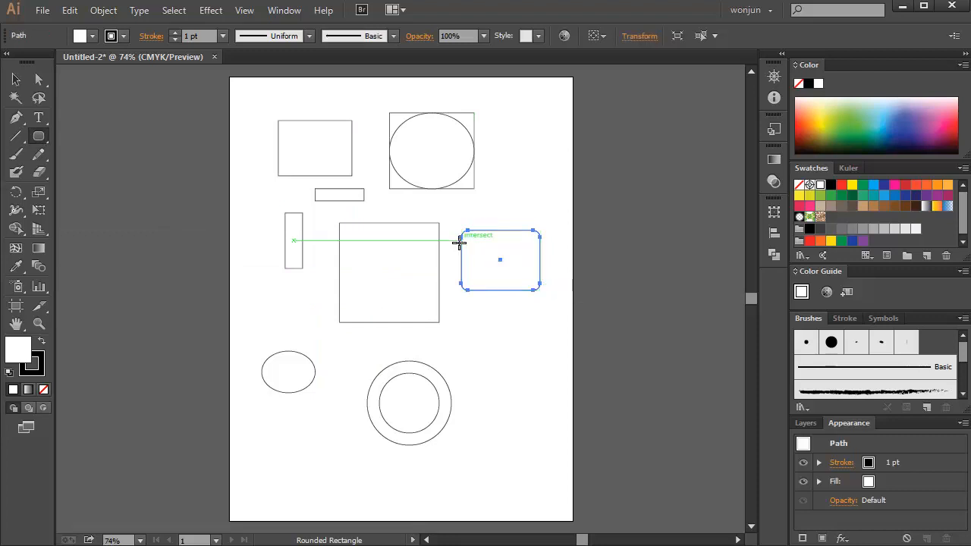
# - Draw three hexagons with the Polygon tool: a tilted one below the small ellipse and two level ones right of the circles
pyautogui.click(39, 139)
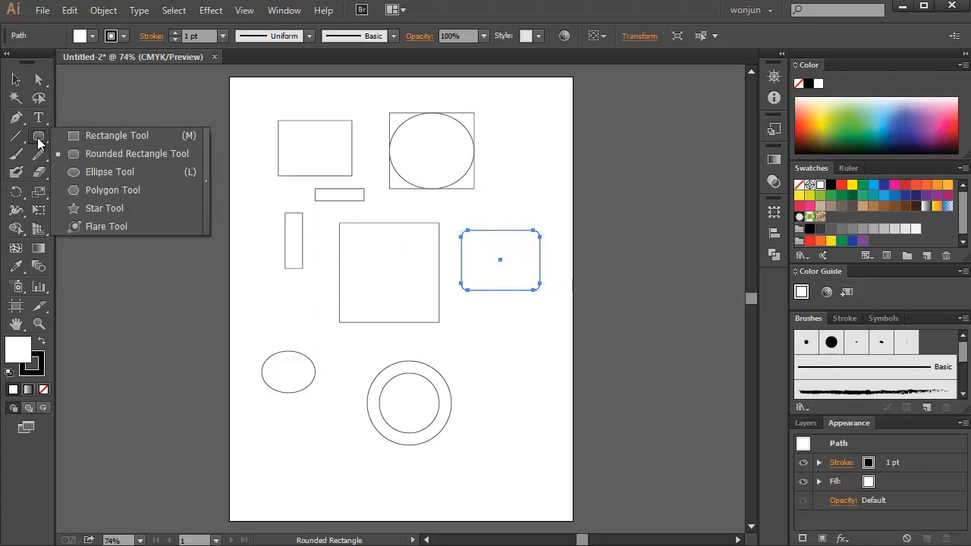
pyautogui.click(112, 191)
pyautogui.moveTo(271, 429); pyautogui.dragTo(303, 460)
pyautogui.moveTo(488, 350); pyautogui.dragTo(527, 373)
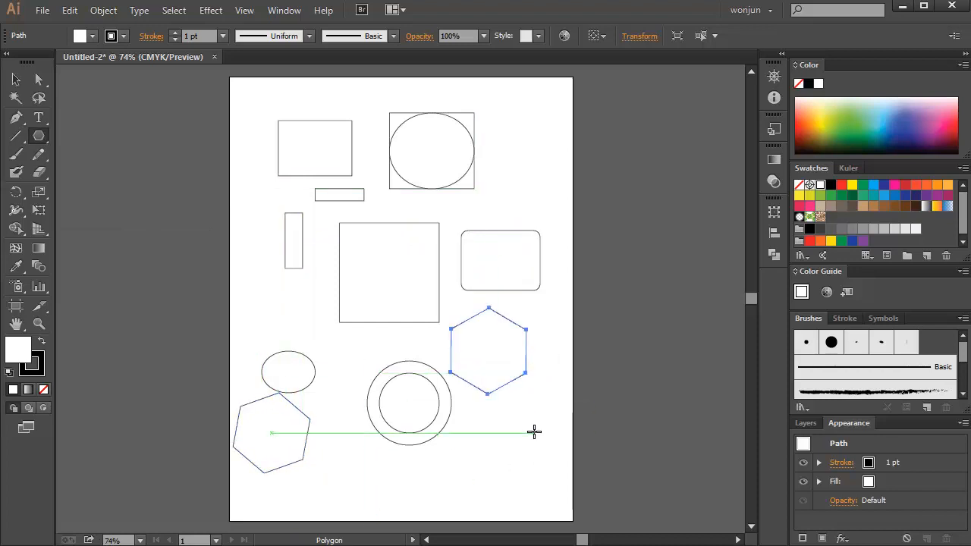
pyautogui.moveTo(484, 433); pyautogui.dragTo(511, 452)
pyautogui.press('shift')
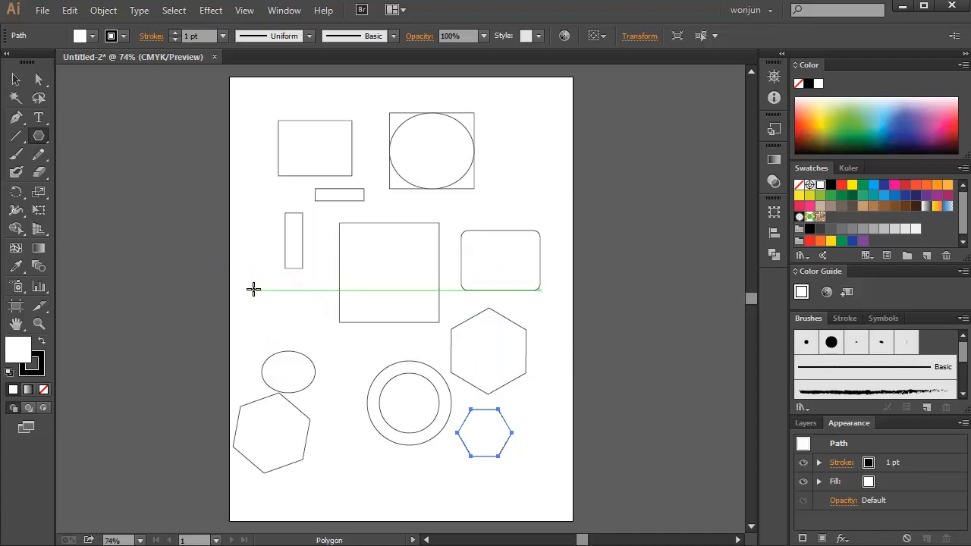
# - Draw a polygon at the artboard's left edge, varying its number of sides and finishing it as an upright triangle
pyautogui.moveTo(248, 286); pyautogui.dragTo(270, 300)
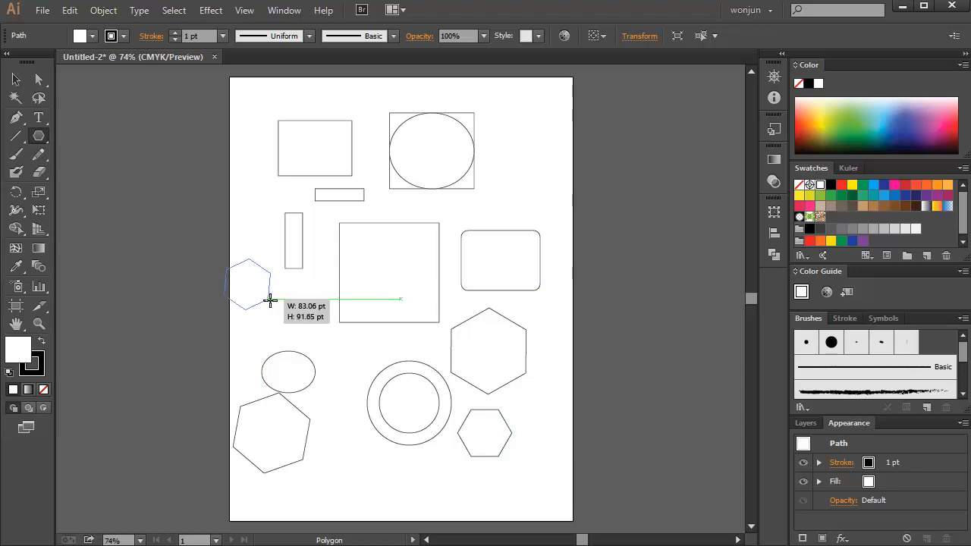
pyautogui.press('Up')
pyautogui.press('Up')
pyautogui.press('Up')
pyautogui.press('Up')
pyautogui.press('Up')
pyautogui.press('Up')
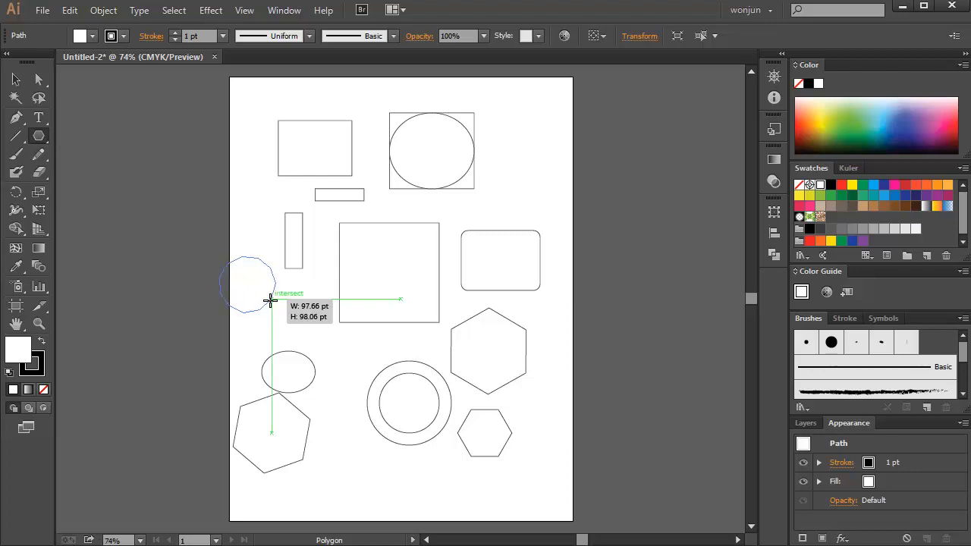
pyautogui.press('Down')
pyautogui.press('Down')
pyautogui.press('Down')
pyautogui.press('Down')
pyautogui.press('Down')
pyautogui.press('Down')
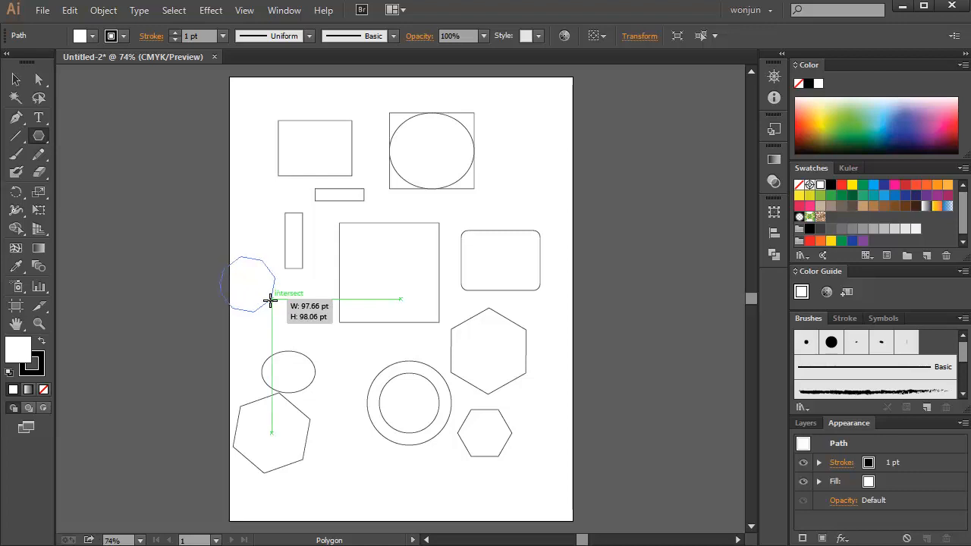
pyautogui.press('Down')
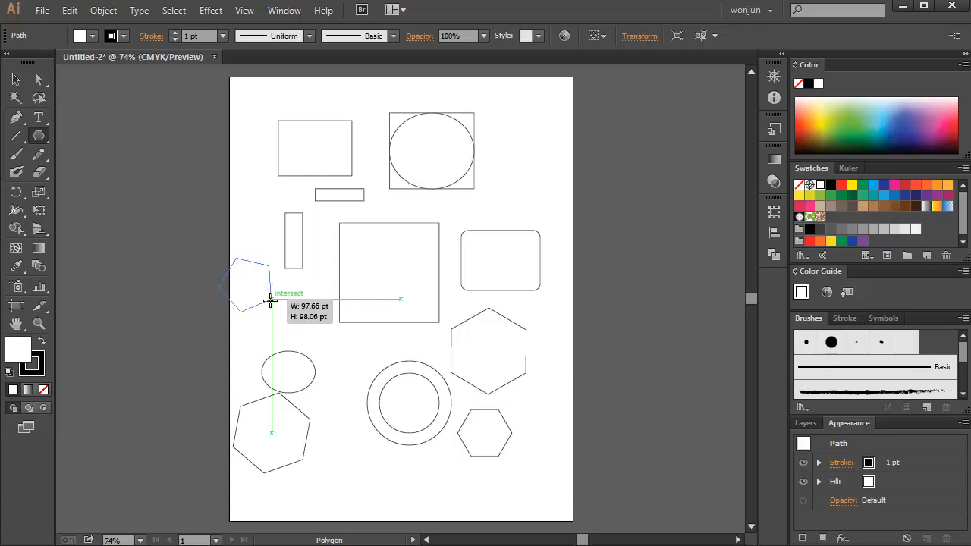
pyautogui.press('Down')
pyautogui.press('Down')
pyautogui.moveTo(270, 299); pyautogui.dragTo(270, 300)
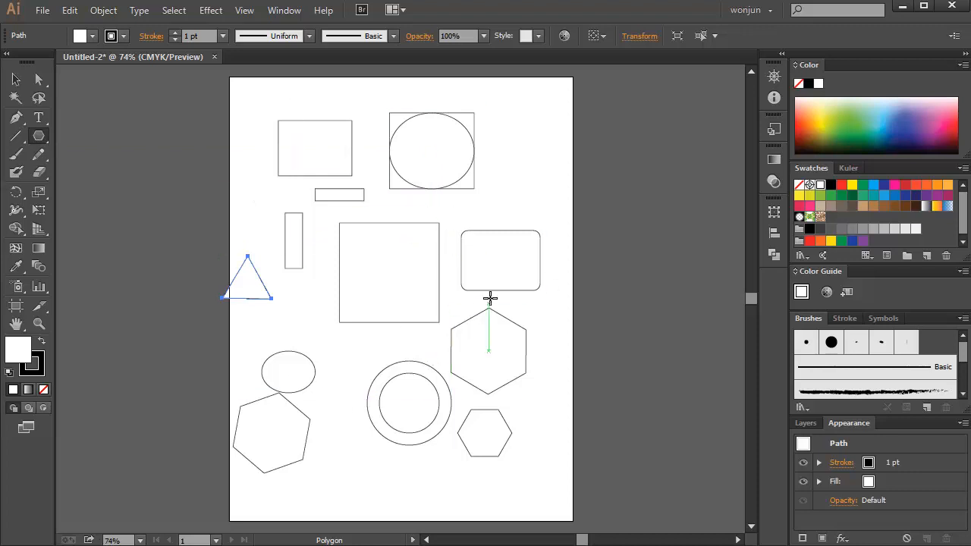
# - Create a polygon with a radius of 4 in and 5 sides near the artboard's upper-right corner using exact values
pyautogui.click(532, 147)
pyautogui.moveTo(502, 213); pyautogui.dragTo(407, 183)
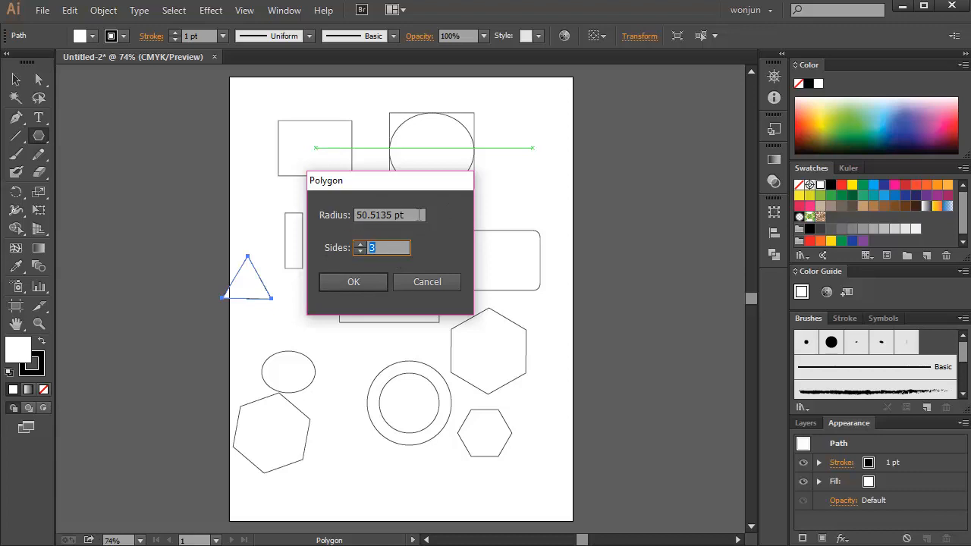
pyautogui.moveTo(419, 215); pyautogui.dragTo(318, 214)
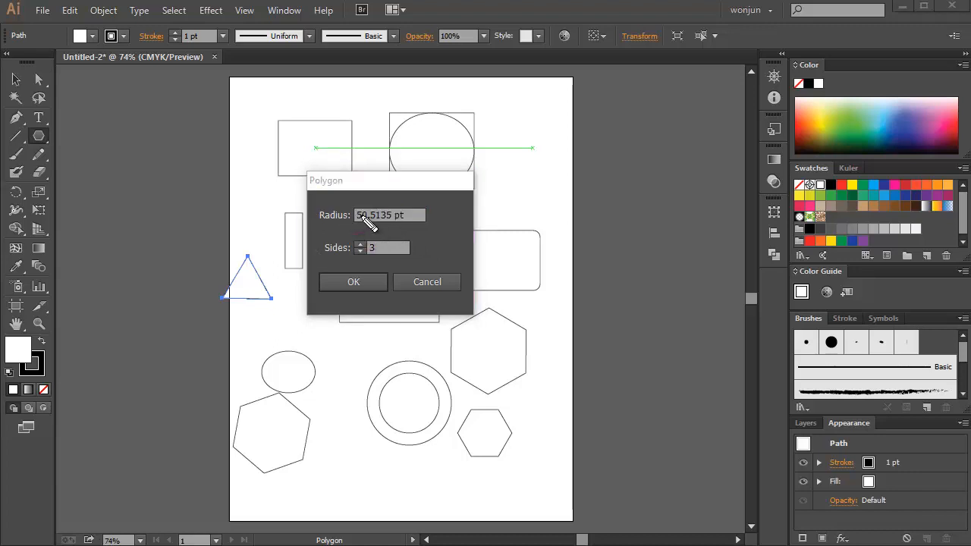
pyautogui.moveTo(353, 208)
pyautogui.mouseDown()
pyautogui.moveTo(440, 206)
pyautogui.moveTo(394, 199)
pyautogui.moveTo(408, 219)
pyautogui.mouseUp()
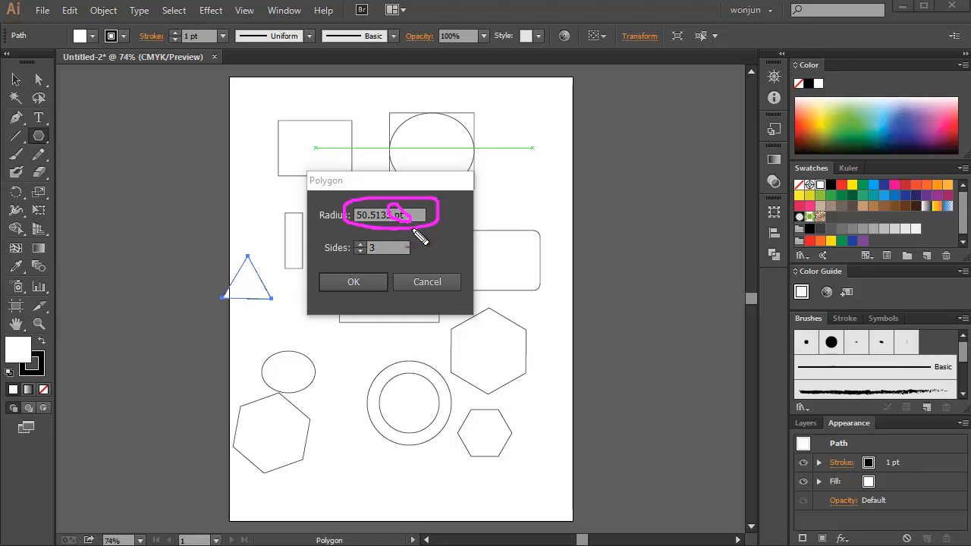
pyautogui.press('Escape')
pyautogui.click(416, 216)
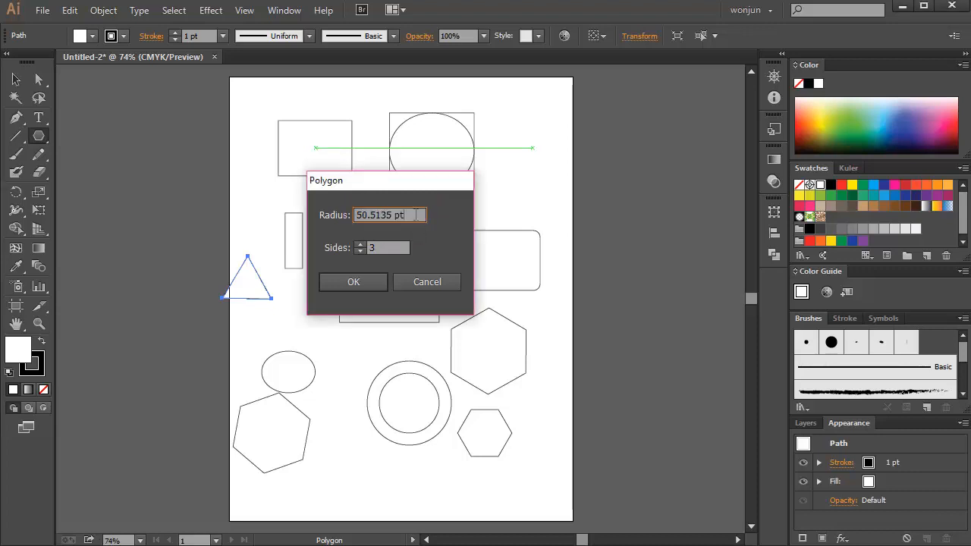
pyautogui.moveTo(416, 215); pyautogui.dragTo(327, 216)
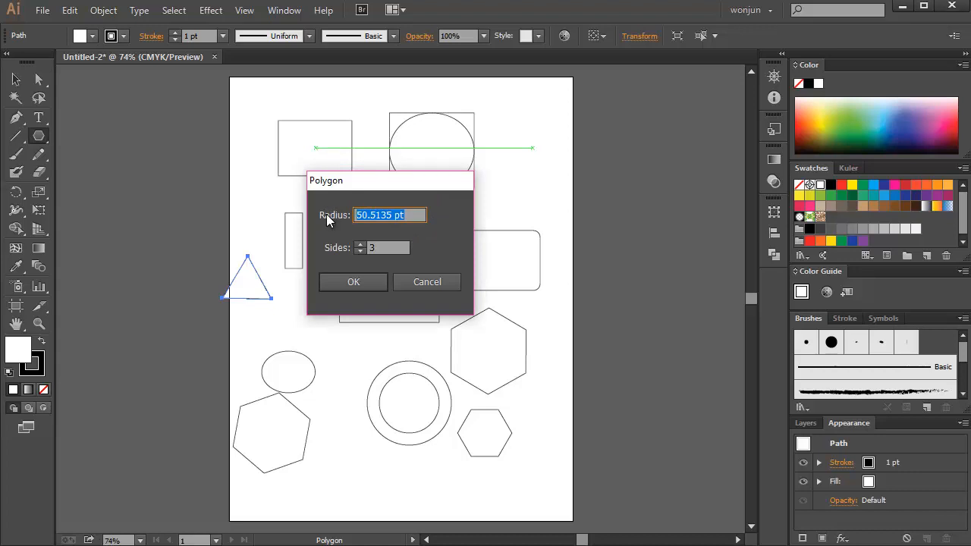
pyautogui.write('41')
pyautogui.write('N')
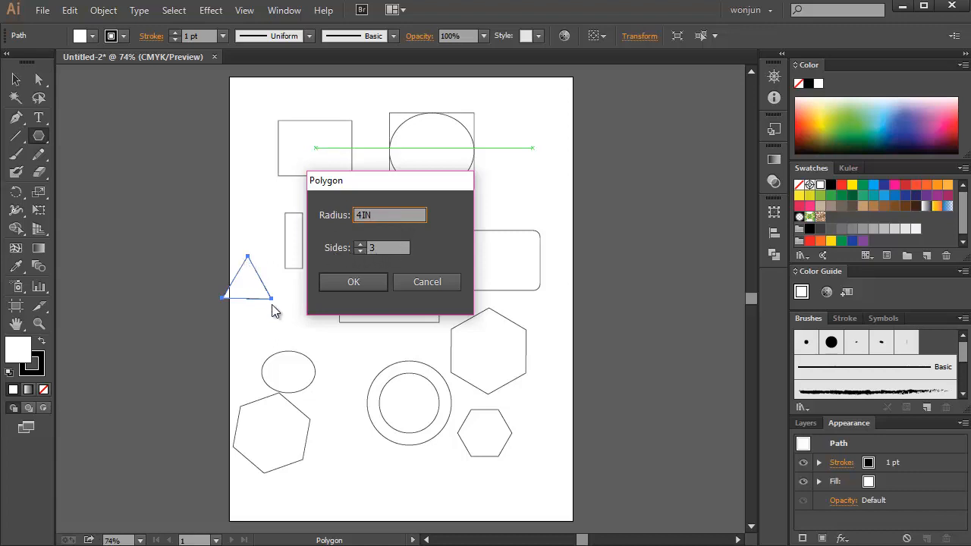
pyautogui.click(387, 247)
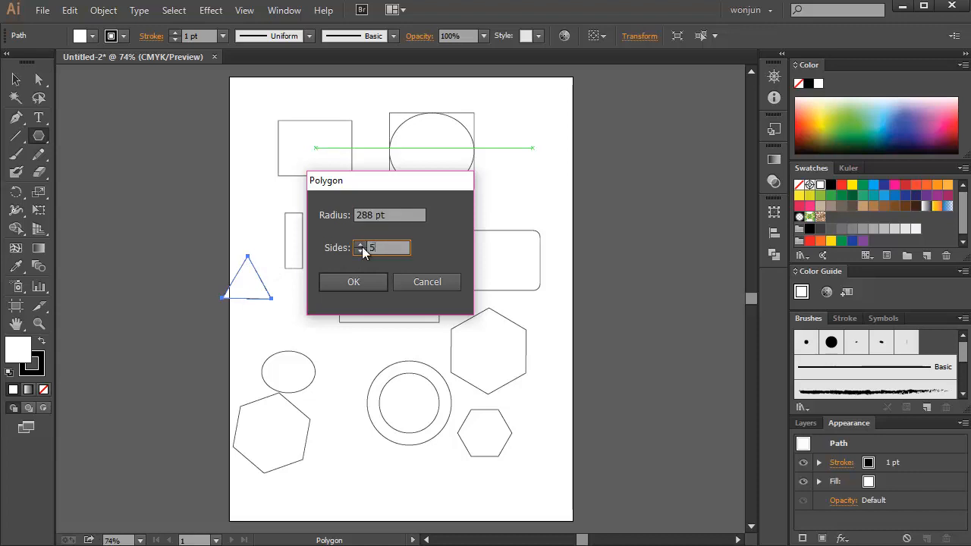
pyautogui.click(361, 284)
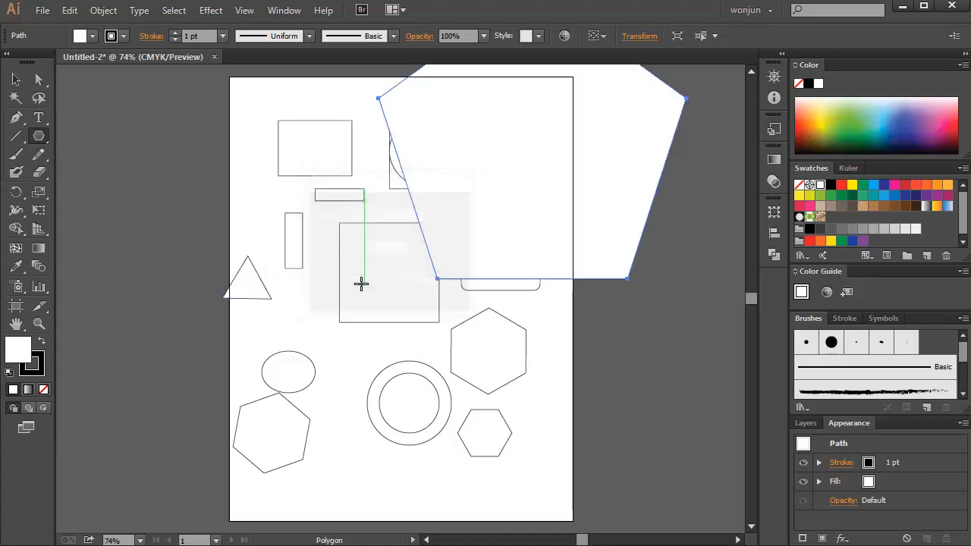
# - Move the large pentagon over the artboard's left edge and send it behind the other shapes
pyautogui.click(38, 79)
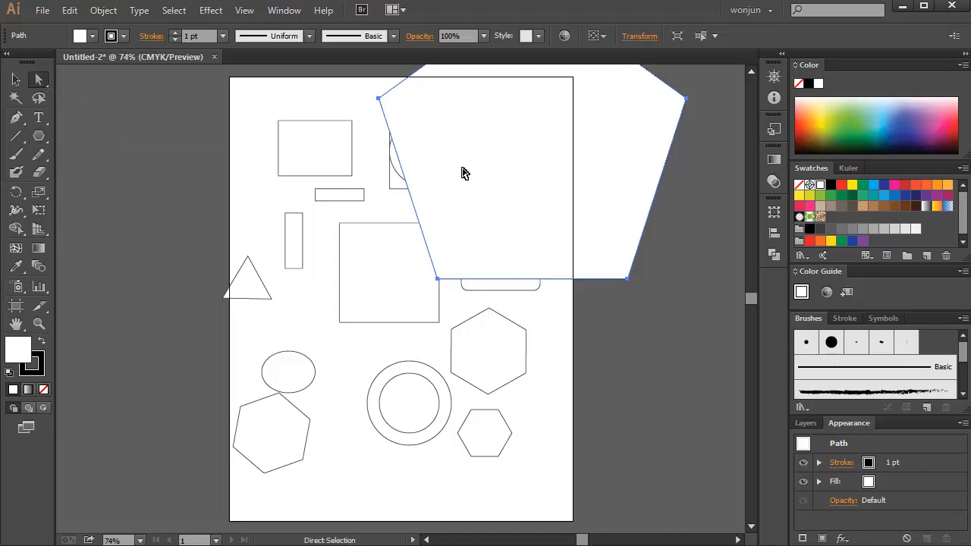
pyautogui.moveTo(493, 172); pyautogui.dragTo(184, 278)
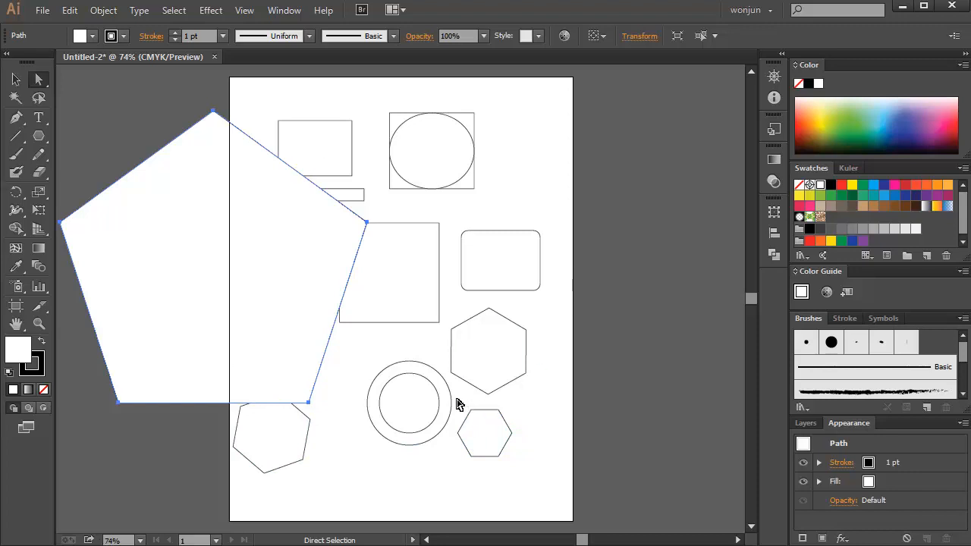
pyautogui.hotkey('ctrl', 'shift', '[')
# - Select all the shapes and delete them to clear the artboard
pyautogui.hotkey('ctrl', 'a')
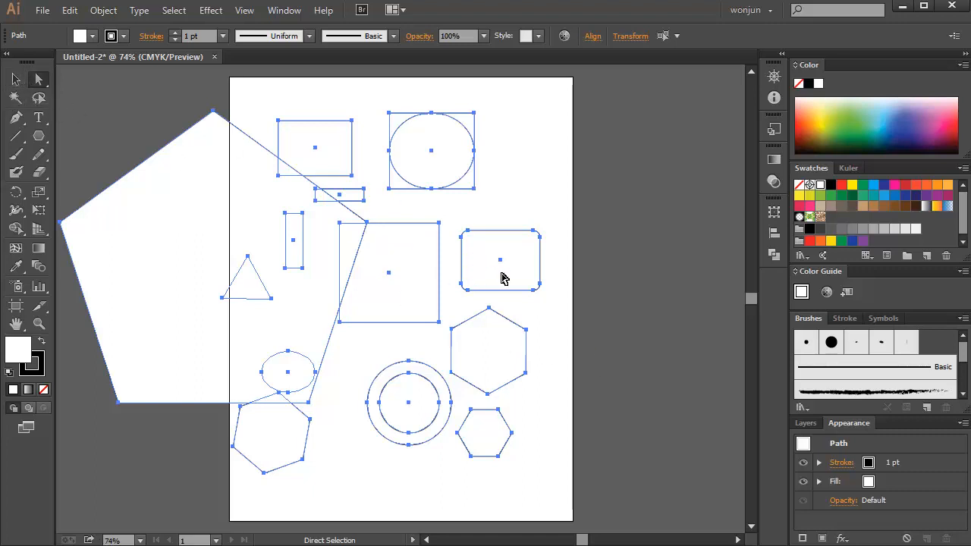
pyautogui.press('Delete')
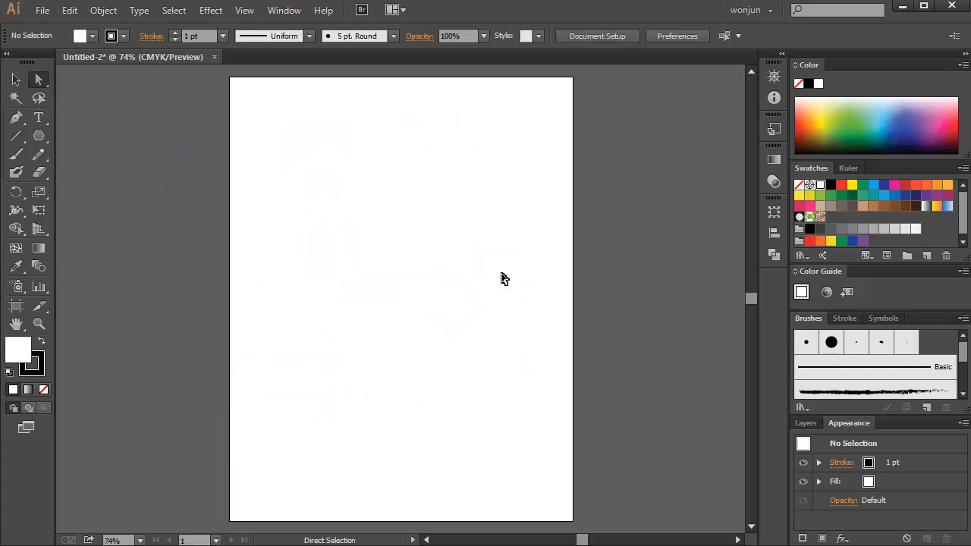
# - Draw a large star in the artboard's upper-left area with the Star tool, varying its points and finishing with five
pyautogui.moveTo(43, 138); pyautogui.dragTo(128, 211)
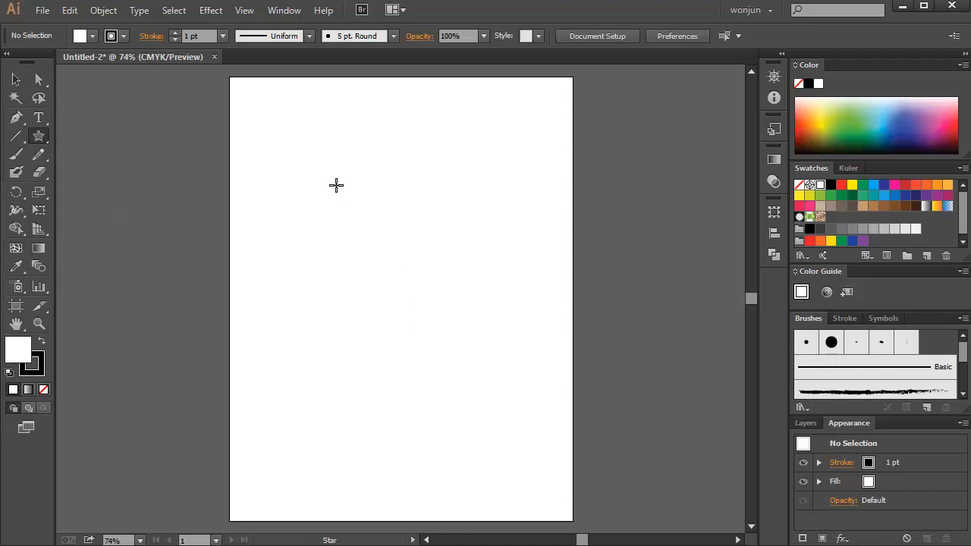
pyautogui.moveTo(336, 185); pyautogui.dragTo(403, 232)
pyautogui.press('Up')
pyautogui.press('Up')
pyautogui.press('Up')
pyautogui.press('Up')
pyautogui.press('Up')
pyautogui.press('Down')
pyautogui.press('Down')
pyautogui.press('Down')
pyautogui.press('Down')
pyautogui.press('Down')
pyautogui.press('Down')
pyautogui.press('Down')
pyautogui.press('Up')
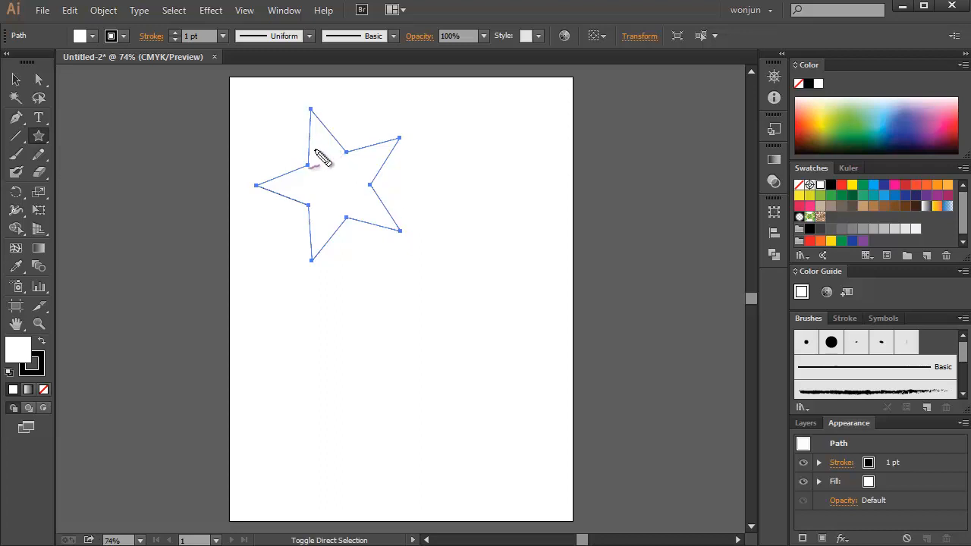
pyautogui.moveTo(307, 150)
pyautogui.mouseDown()
pyautogui.moveTo(288, 193)
pyautogui.moveTo(307, 221)
pyautogui.moveTo(369, 231)
pyautogui.moveTo(389, 197)
pyautogui.moveTo(347, 140)
pyautogui.moveTo(307, 150)
pyautogui.mouseUp()
pyautogui.moveTo(409, 155)
pyautogui.mouseDown()
pyautogui.moveTo(394, 128)
pyautogui.moveTo(413, 156)
pyautogui.mouseUp()
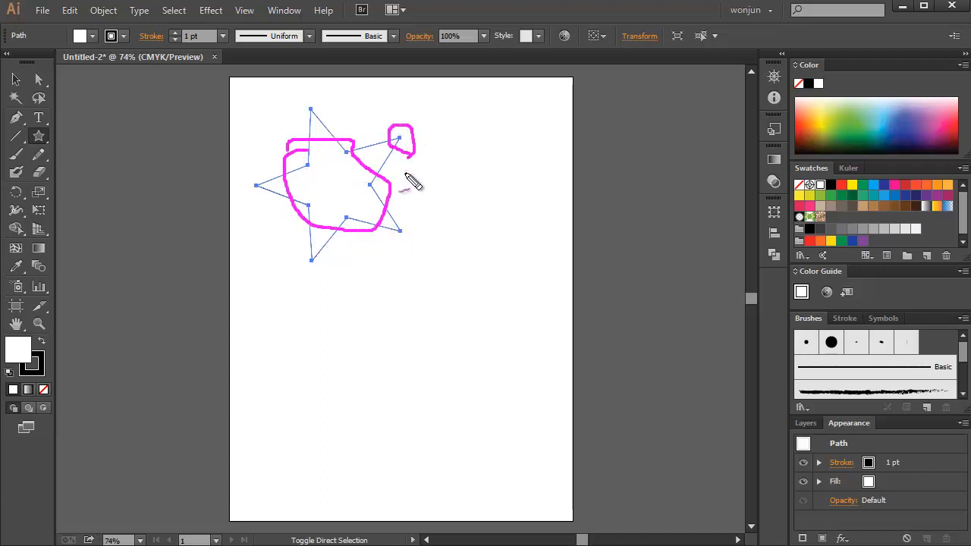
pyautogui.moveTo(399, 245)
pyautogui.mouseDown()
pyautogui.moveTo(470, 272)
pyautogui.moveTo(472, 286)
pyautogui.moveTo(423, 274)
pyautogui.mouseUp()
pyautogui.moveTo(393, 226)
pyautogui.mouseDown()
pyautogui.moveTo(368, 205)
pyautogui.moveTo(373, 228)
pyautogui.mouseUp()
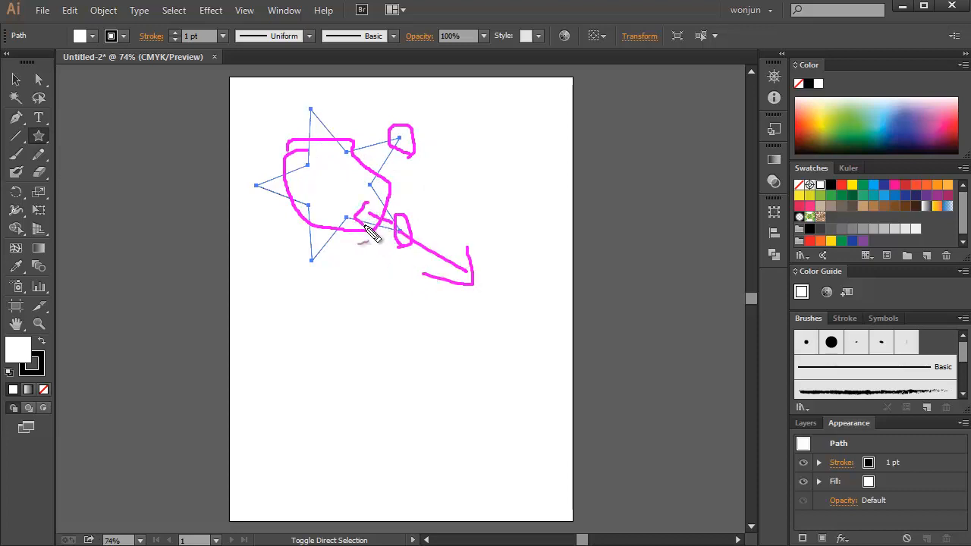
# - Draw a small five-pointed star below the first one and a large, narrow-armed star across the artboard's lower-right edge
pyautogui.press('Escape')
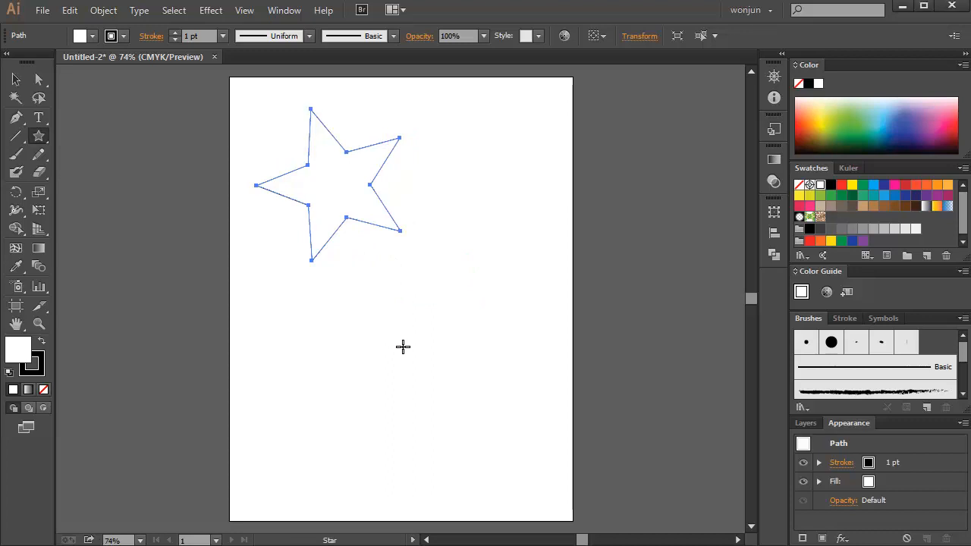
pyautogui.moveTo(350, 315); pyautogui.dragTo(400, 355)
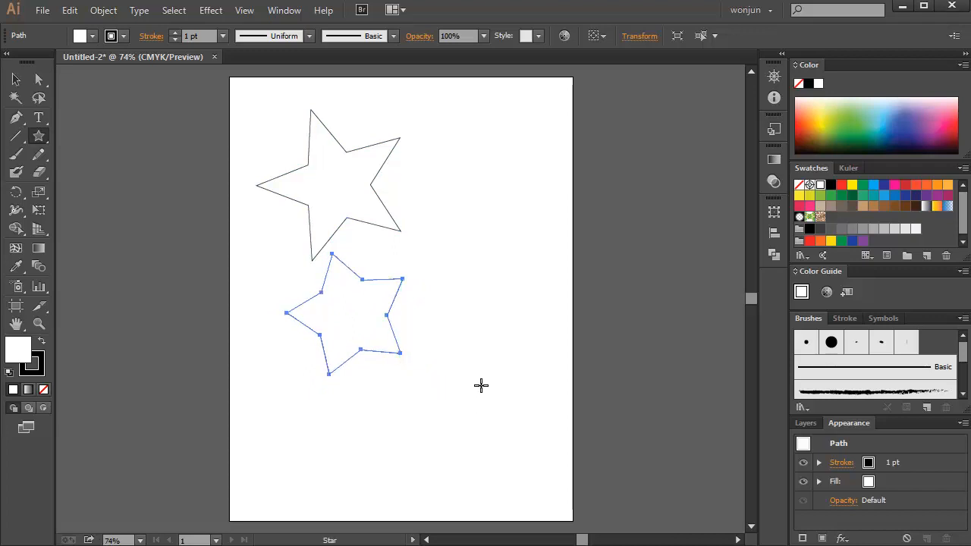
pyautogui.moveTo(478, 359); pyautogui.dragTo(576, 435)
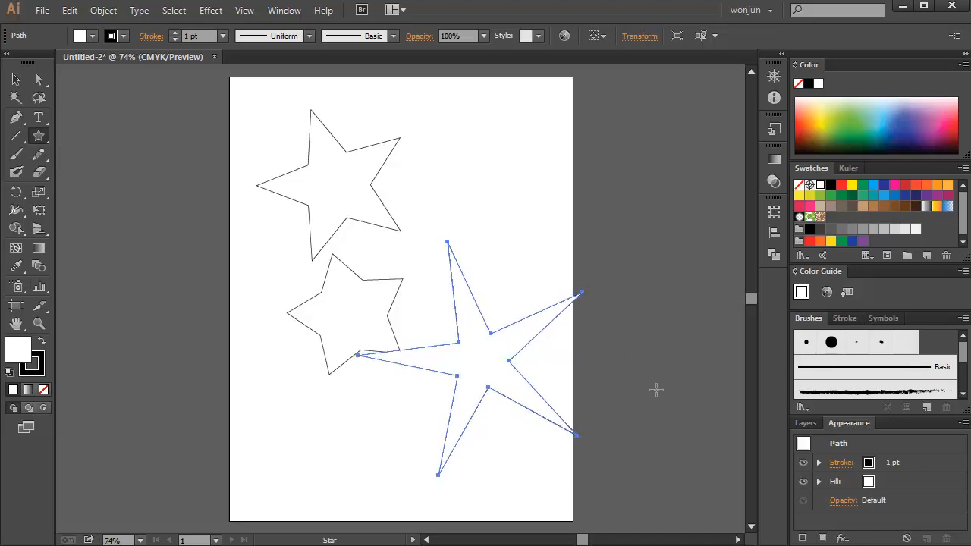
# - Create a star near the artboard's upper-right corner using exact values: Radius 1 218.4387 pt, Radius 2 49.865 pt and 5 points
pyautogui.click(457, 173)
pyautogui.moveTo(480, 197); pyautogui.dragTo(190, 186)
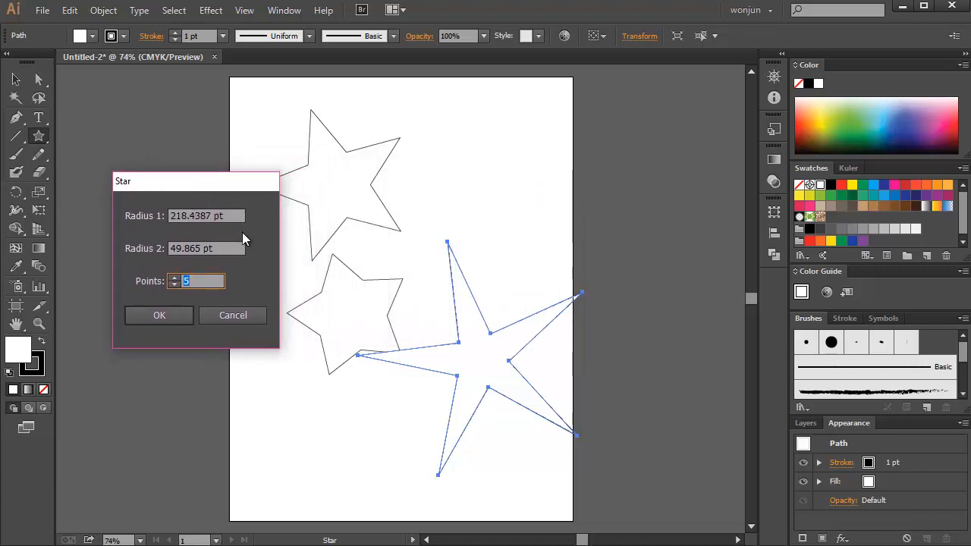
pyautogui.moveTo(245, 235)
pyautogui.mouseDown()
pyautogui.moveTo(185, 228)
pyautogui.moveTo(218, 232)
pyautogui.mouseUp()
pyautogui.moveTo(334, 182); pyautogui.dragTo(319, 123)
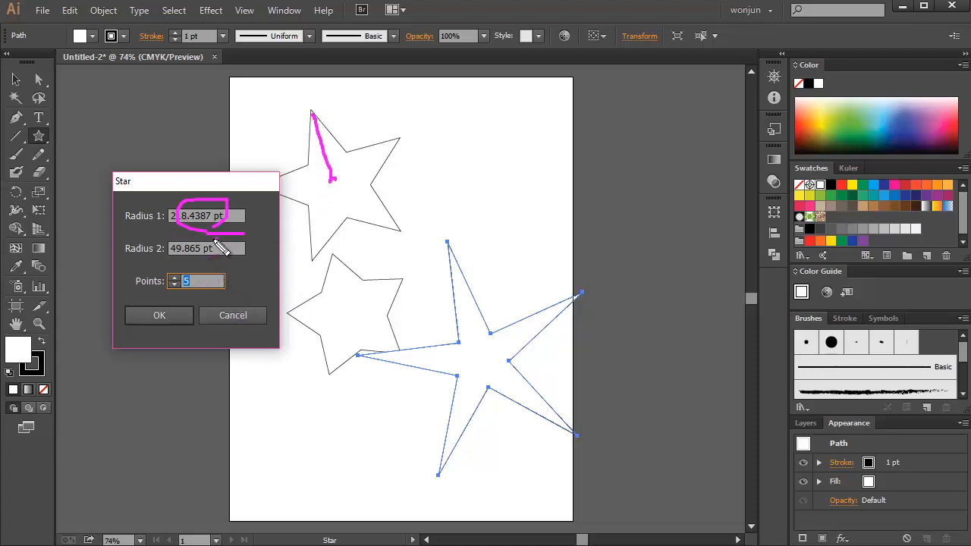
pyautogui.moveTo(220, 249)
pyautogui.mouseDown()
pyautogui.moveTo(210, 255)
pyautogui.moveTo(221, 241)
pyautogui.mouseUp()
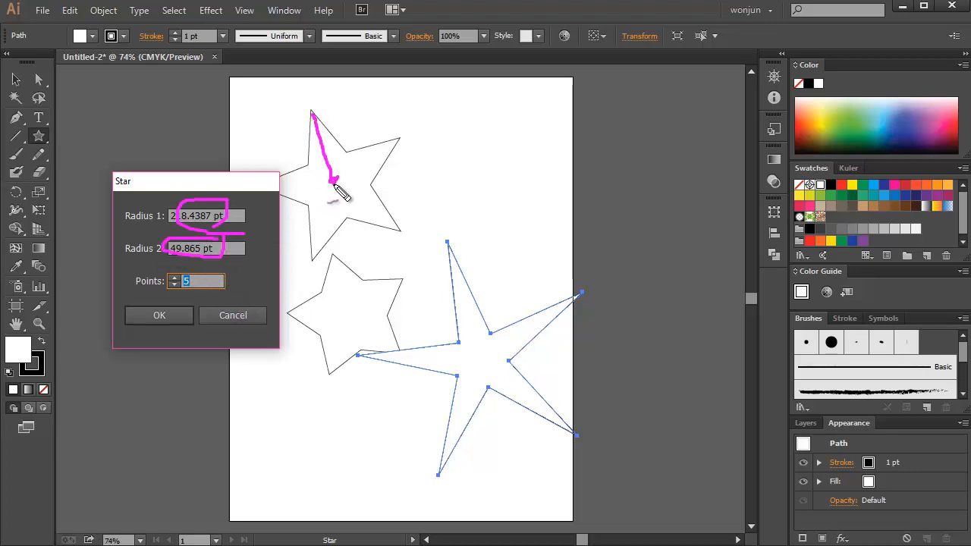
pyautogui.moveTo(334, 184); pyautogui.dragTo(348, 147)
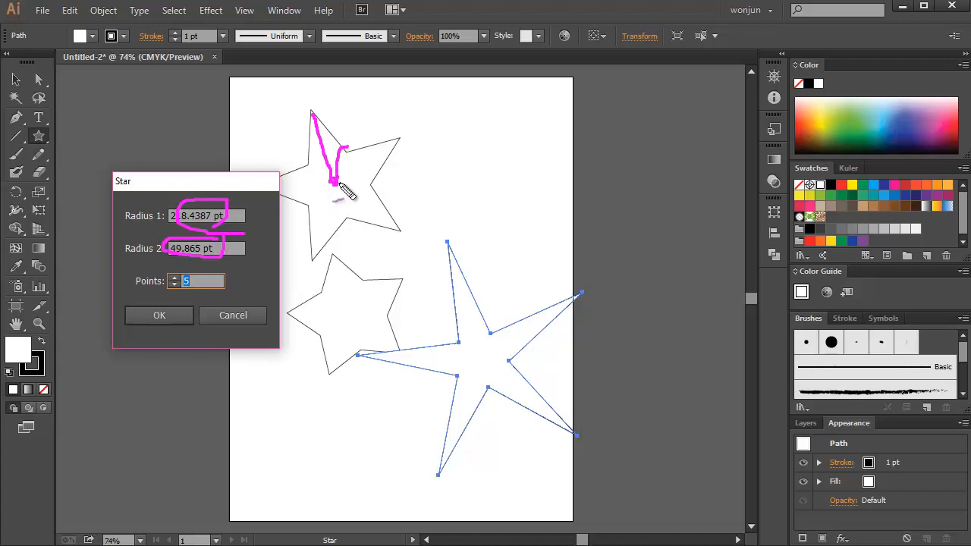
pyautogui.moveTo(336, 184); pyautogui.dragTo(354, 123)
pyautogui.moveTo(379, 282)
pyautogui.mouseDown()
pyautogui.moveTo(306, 295)
pyautogui.moveTo(386, 262)
pyautogui.moveTo(351, 307)
pyautogui.mouseUp()
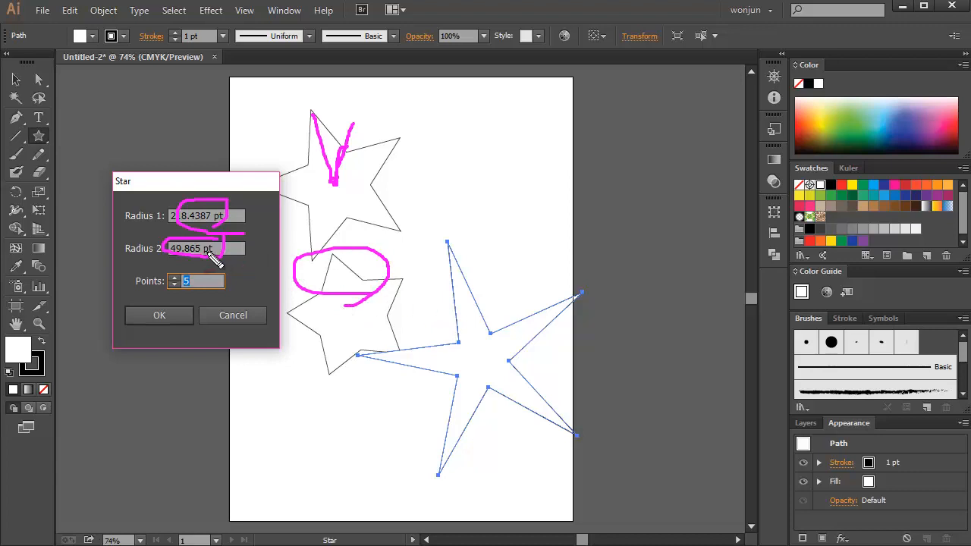
pyautogui.moveTo(186, 218)
pyautogui.mouseDown()
pyautogui.moveTo(155, 228)
pyautogui.moveTo(163, 258)
pyautogui.mouseUp()
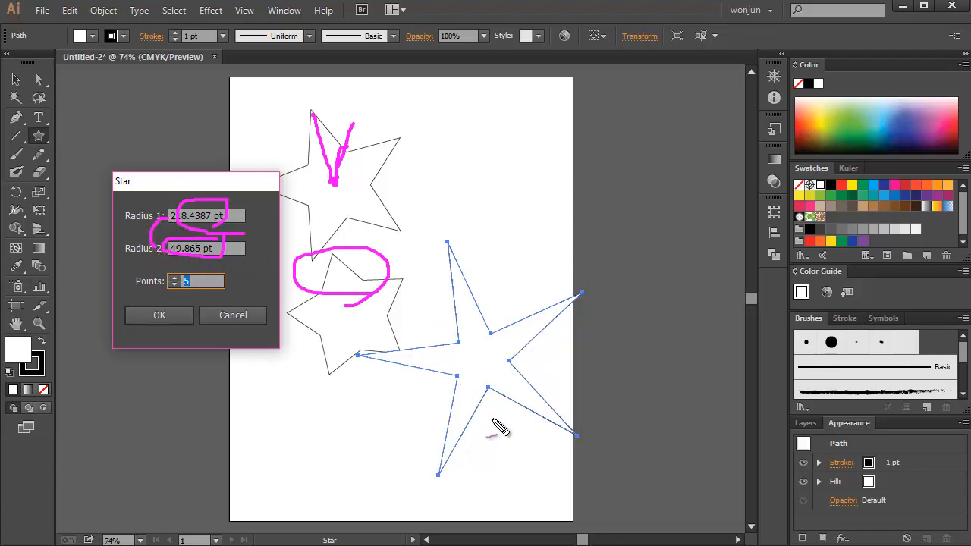
pyautogui.moveTo(493, 417)
pyautogui.mouseDown()
pyautogui.moveTo(379, 292)
pyautogui.moveTo(575, 378)
pyautogui.moveTo(450, 415)
pyautogui.mouseUp()
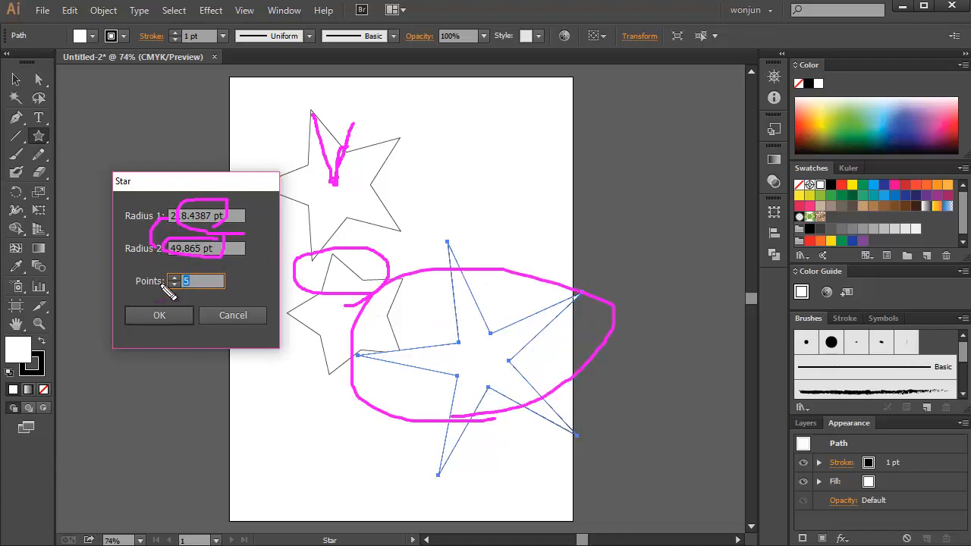
pyautogui.moveTo(460, 245); pyautogui.dragTo(429, 235)
pyautogui.moveTo(345, 345); pyautogui.dragTo(373, 354)
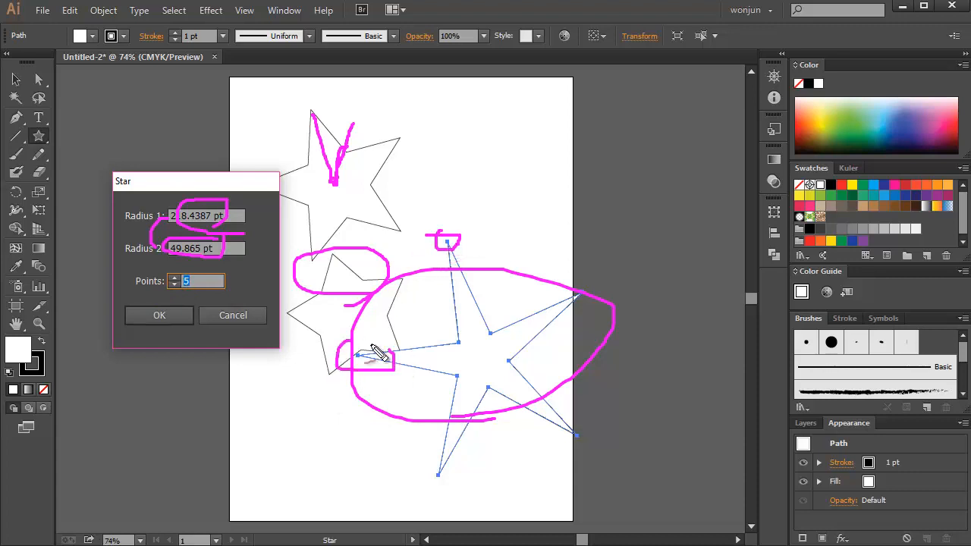
pyautogui.moveTo(444, 452)
pyautogui.mouseDown()
pyautogui.moveTo(438, 492)
pyautogui.moveTo(455, 453)
pyautogui.mouseUp()
pyautogui.moveTo(590, 416)
pyautogui.mouseDown()
pyautogui.moveTo(584, 454)
pyautogui.moveTo(596, 410)
pyautogui.mouseUp()
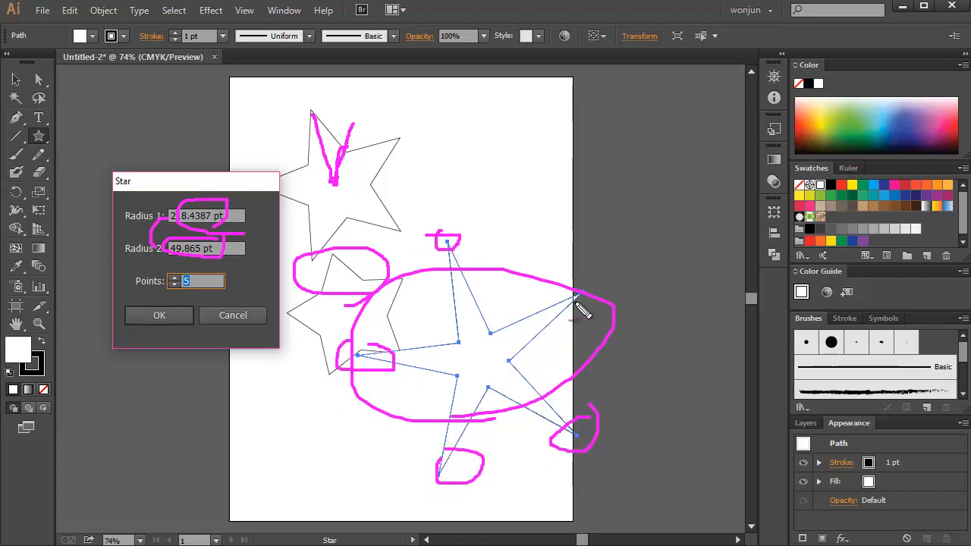
pyautogui.moveTo(581, 304)
pyautogui.mouseDown()
pyautogui.moveTo(613, 297)
pyautogui.moveTo(573, 293)
pyautogui.mouseUp()
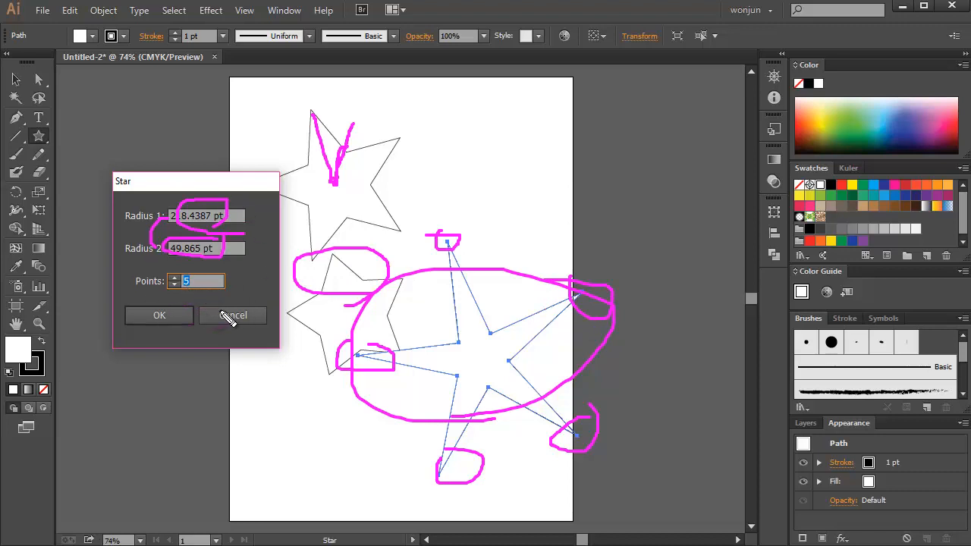
pyautogui.click(167, 316)
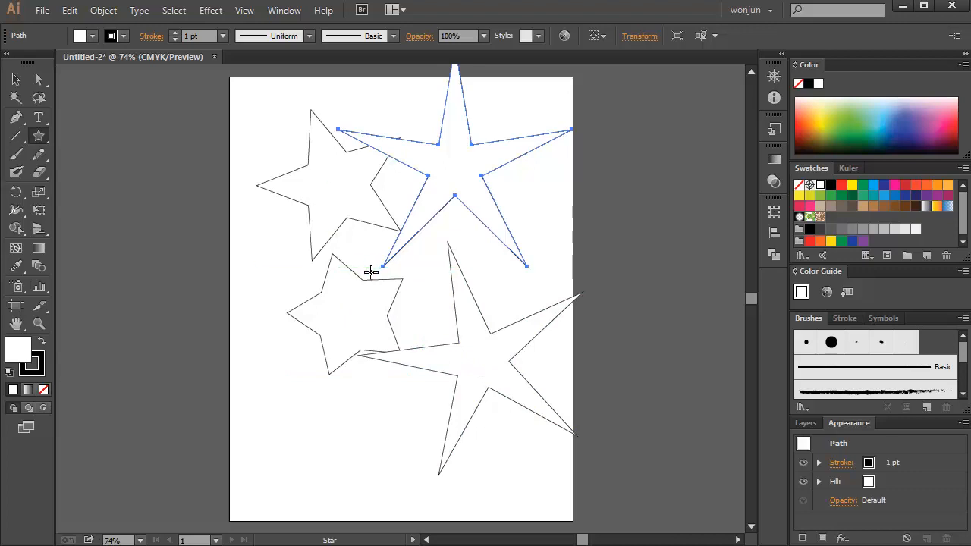
# - Switch from the Star tool to the Rectangle tool
pyautogui.click(37, 140)
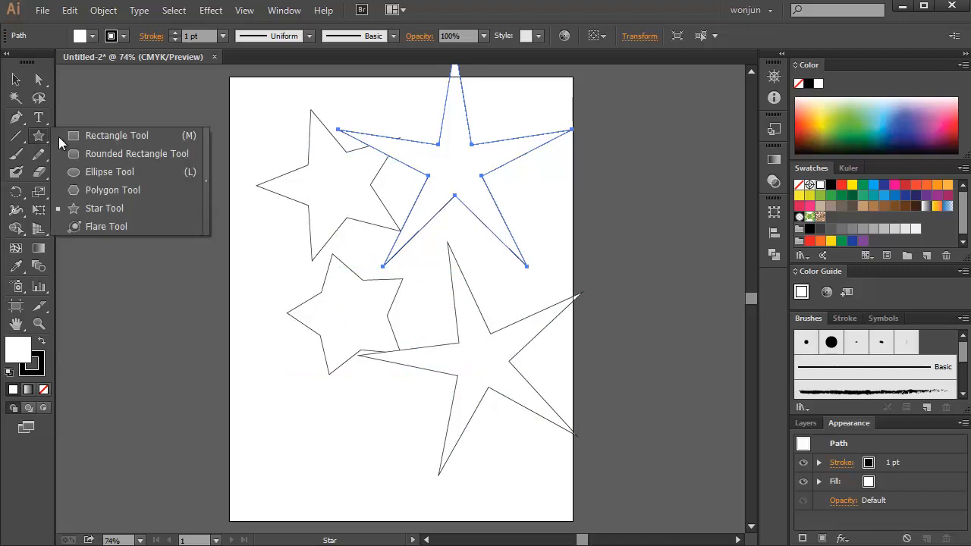
pyautogui.click(117, 137)
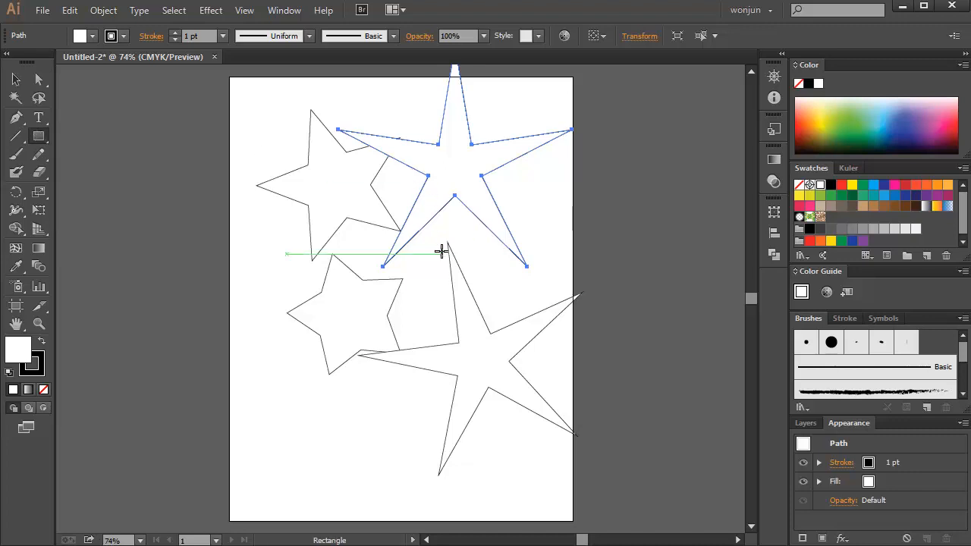